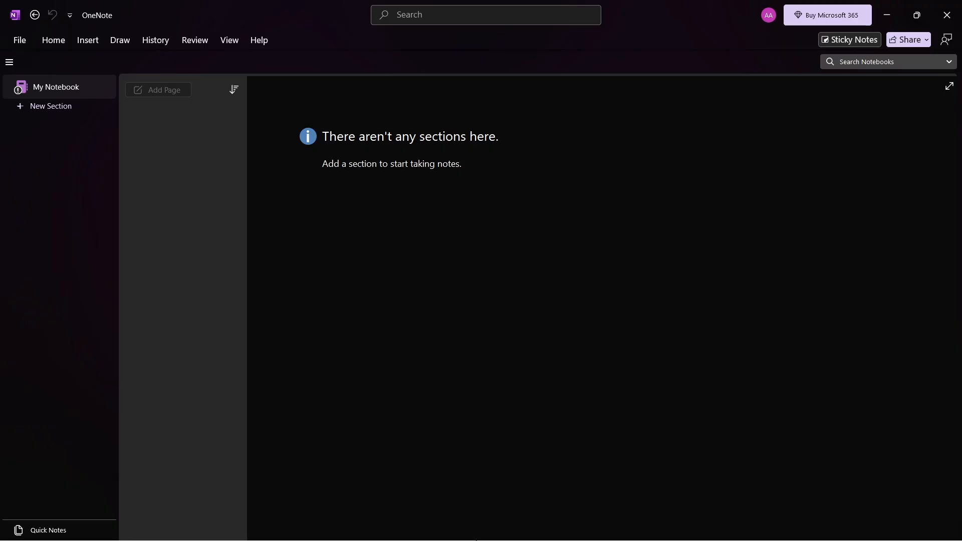
pyautogui.click(361, 526)
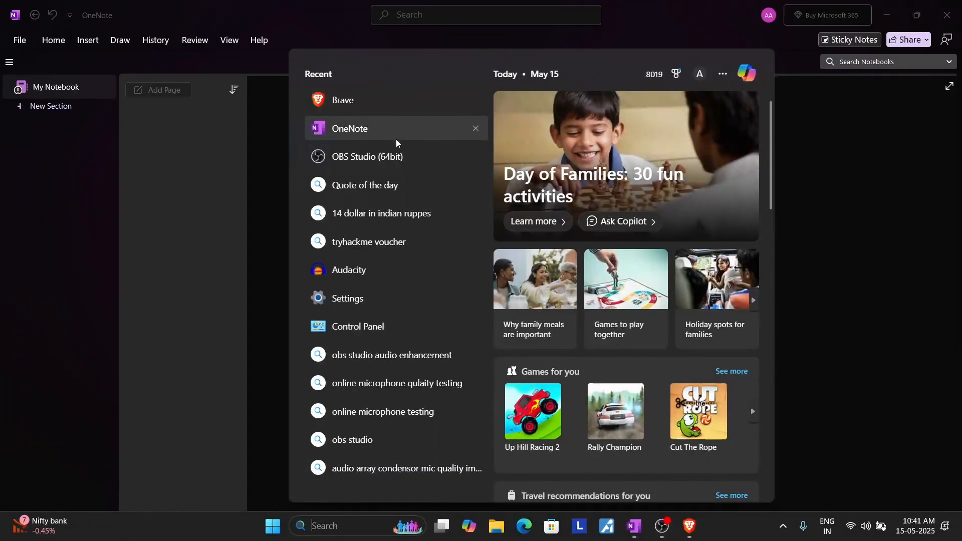
pyautogui.click(777, 240)
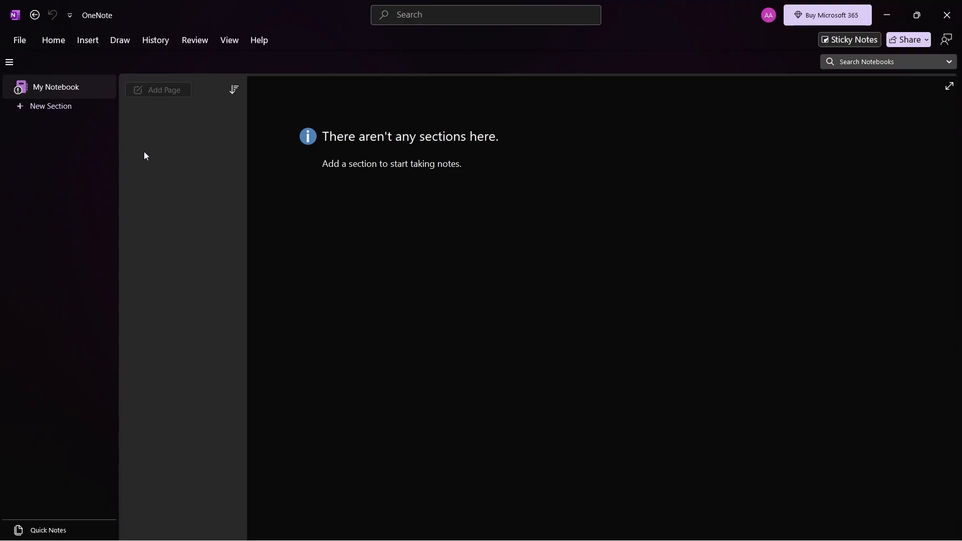
# Add two new sections to My Notebook and a second page to New Section 1
pyautogui.click(67, 107)
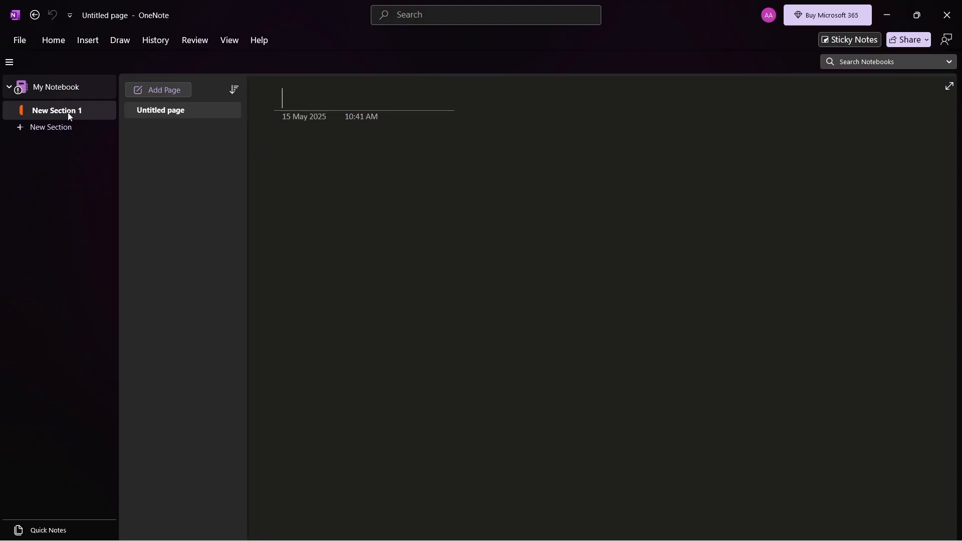
pyautogui.click(70, 126)
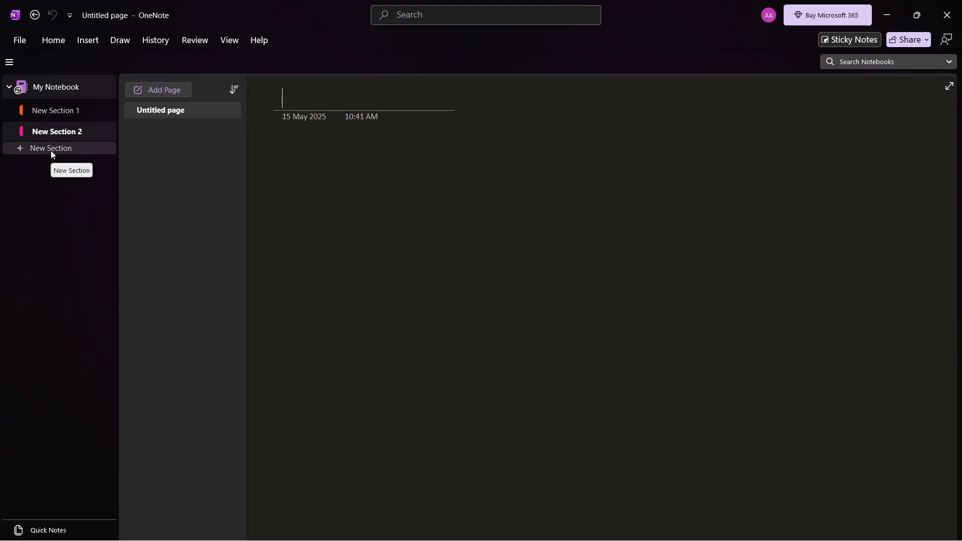
pyautogui.click(87, 107)
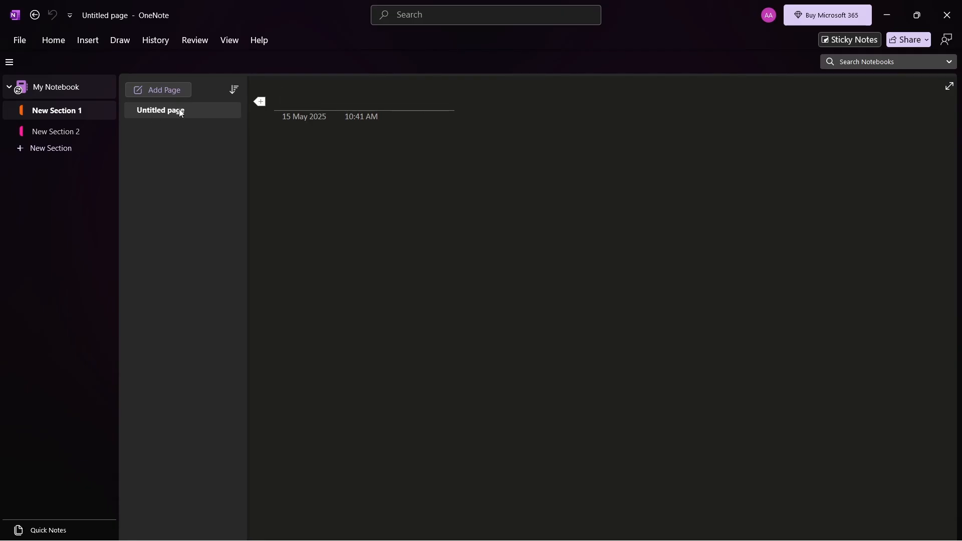
pyautogui.click(163, 92)
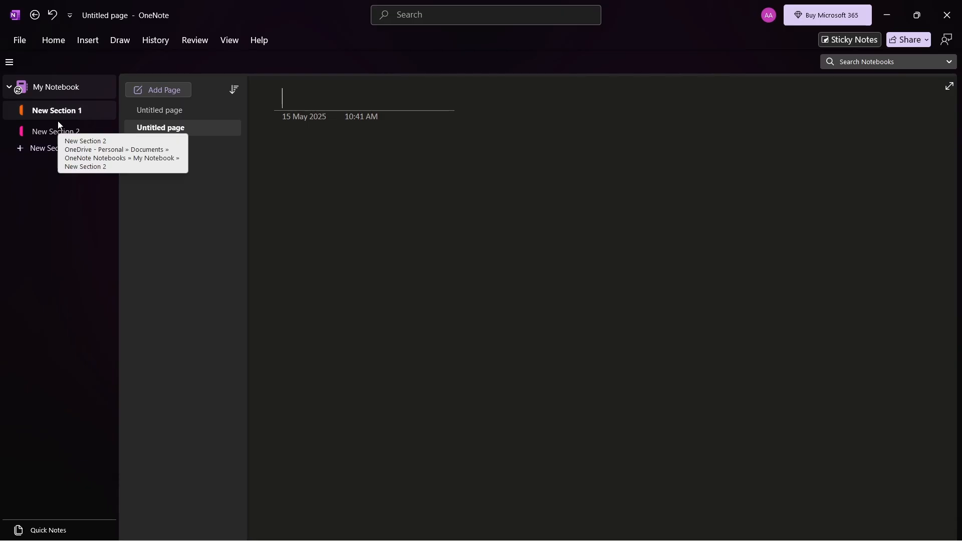
# Title the first page of New Section 1 "intro" and set the title's font size to 72
pyautogui.click(190, 108)
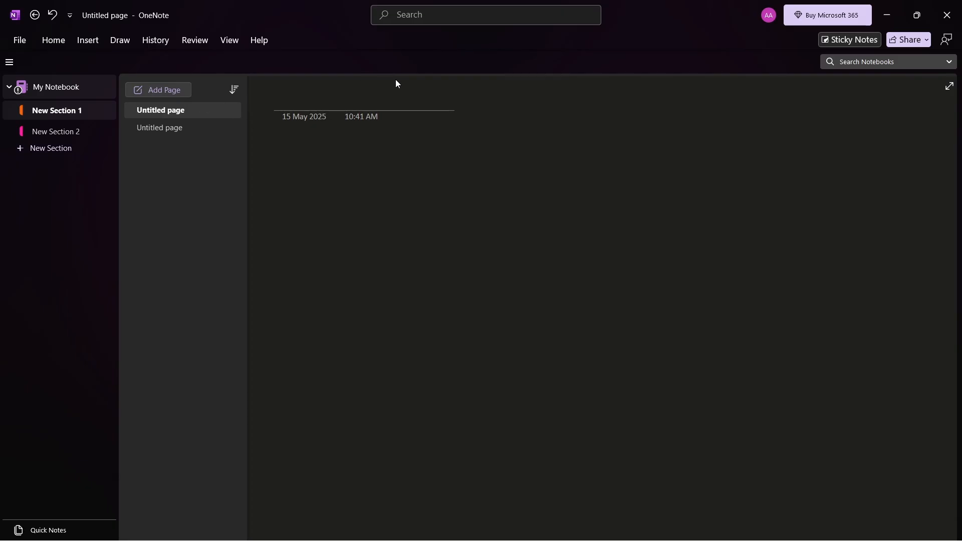
pyautogui.write('intro')
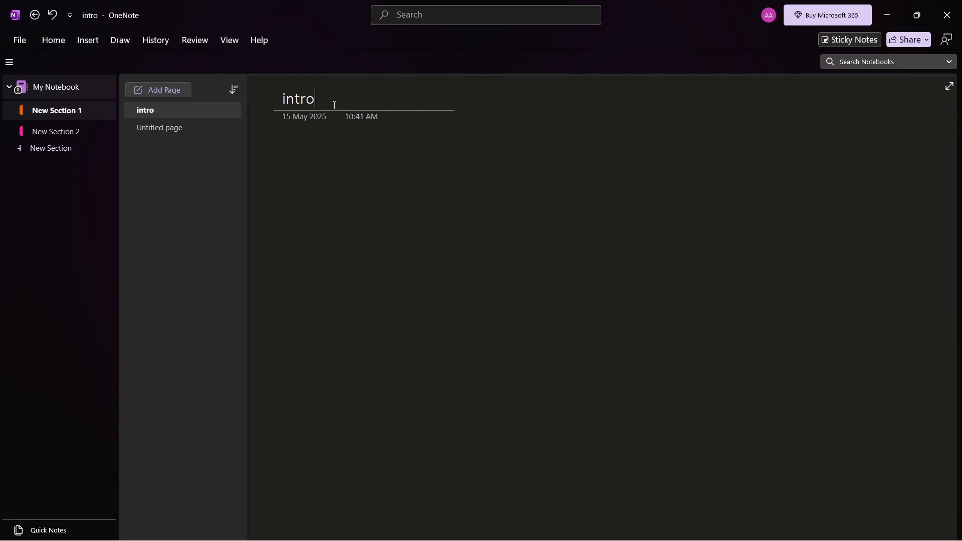
pyautogui.moveTo(334, 105); pyautogui.dragTo(281, 100)
pyautogui.click(349, 59)
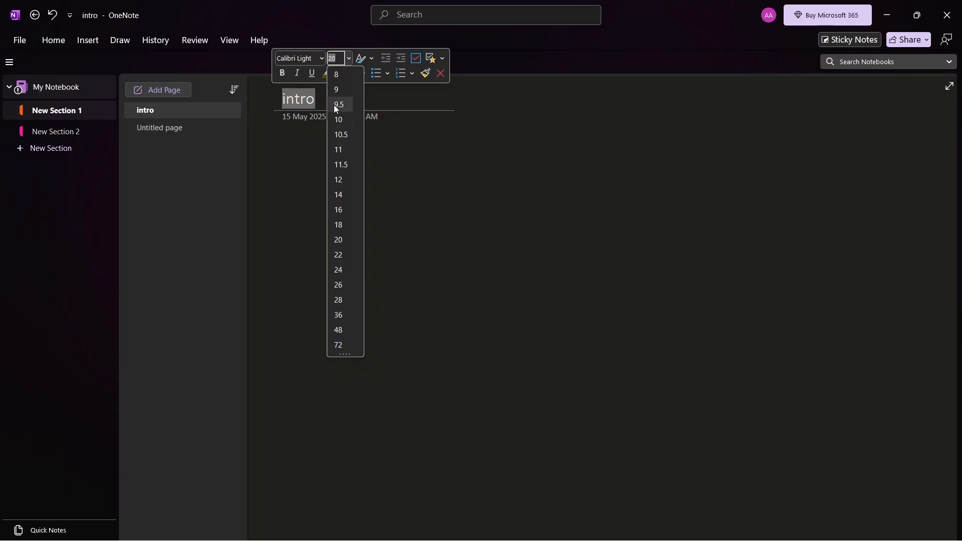
pyautogui.click(339, 345)
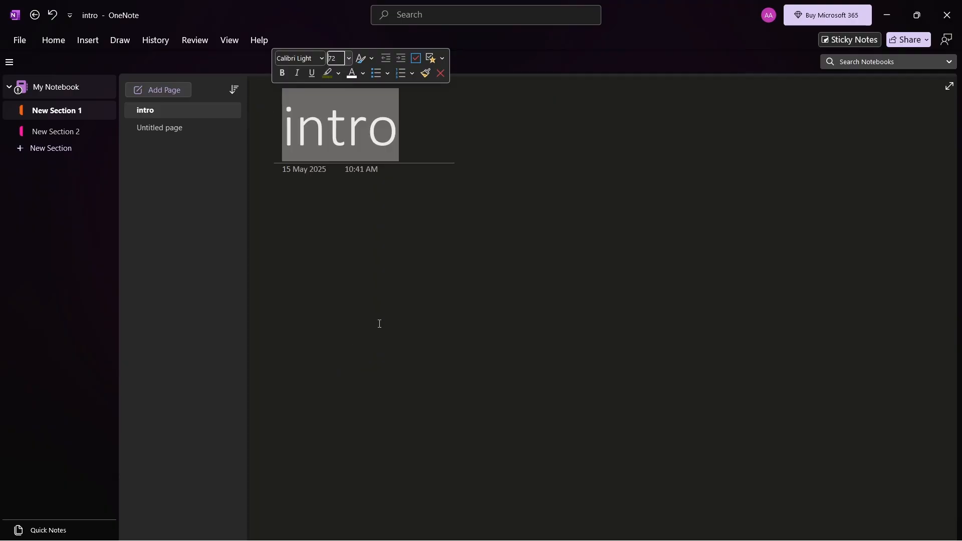
# Set the font of the "intro" page title to Berlin Sans FB Demi
pyautogui.rightClick(338, 119)
pyautogui.click(378, 86)
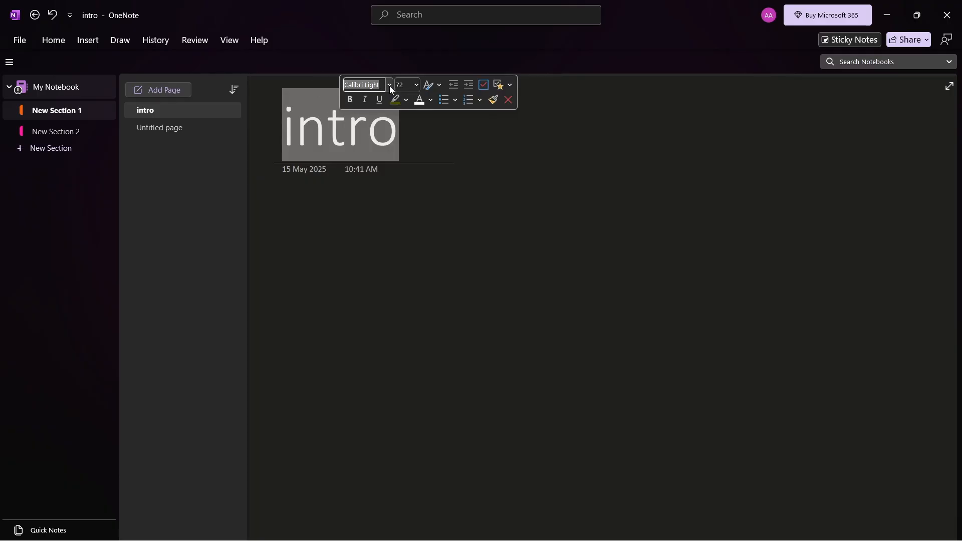
pyautogui.click(389, 85)
pyautogui.click(414, 190)
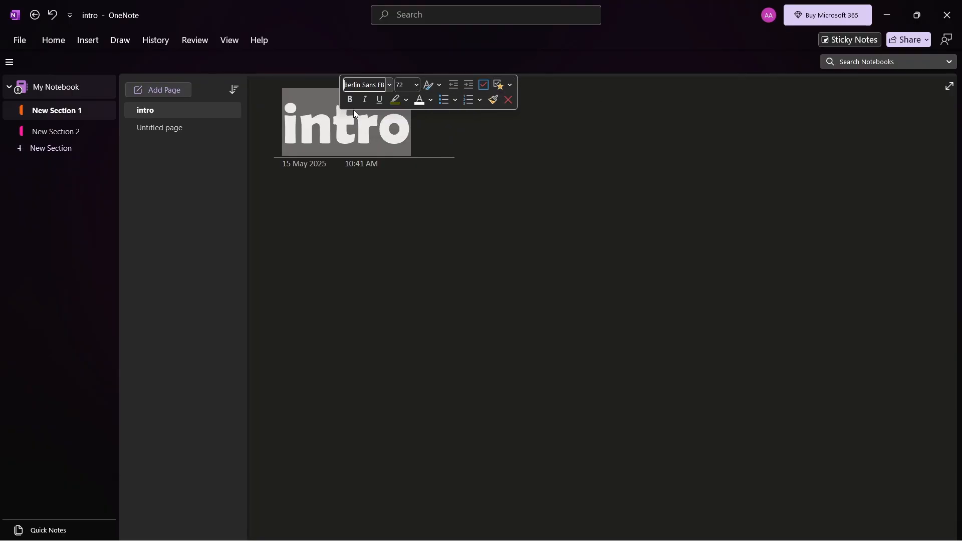
# Set the font of the "intro" page title to Calibri
pyautogui.click(390, 85)
pyautogui.click(381, 135)
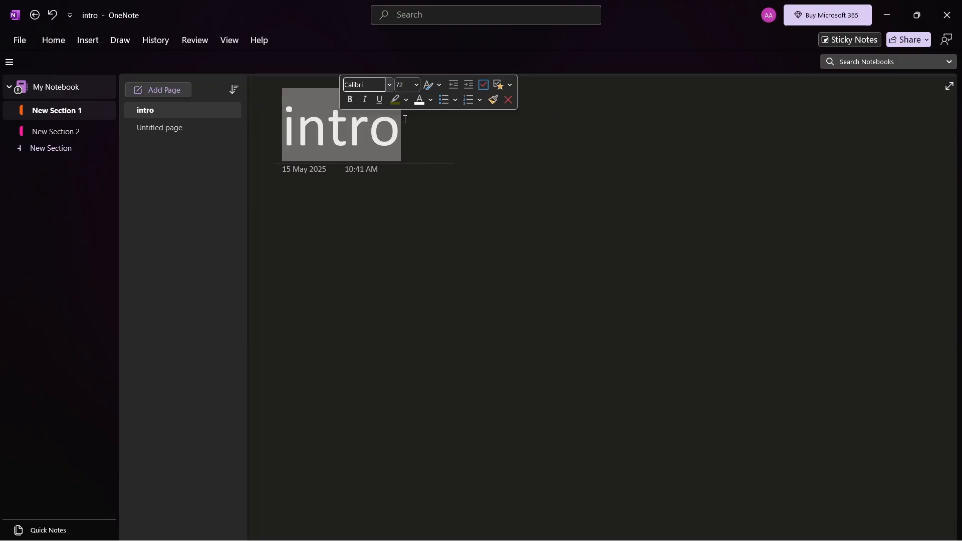
pyautogui.click(492, 182)
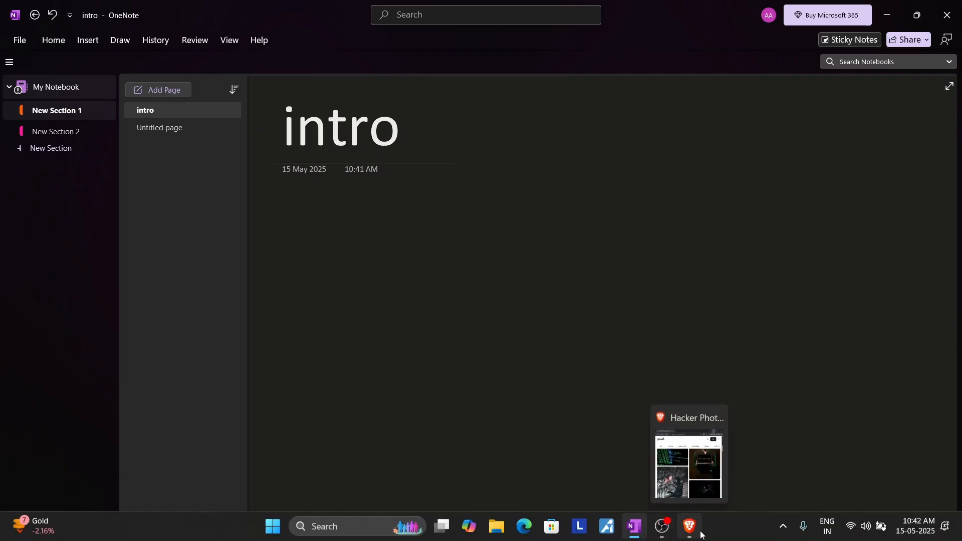
# Switch to the Brave browser and copy the green matrix code image from the Pexels hacker photos
pyautogui.click(683, 416)
pyautogui.click(632, 12)
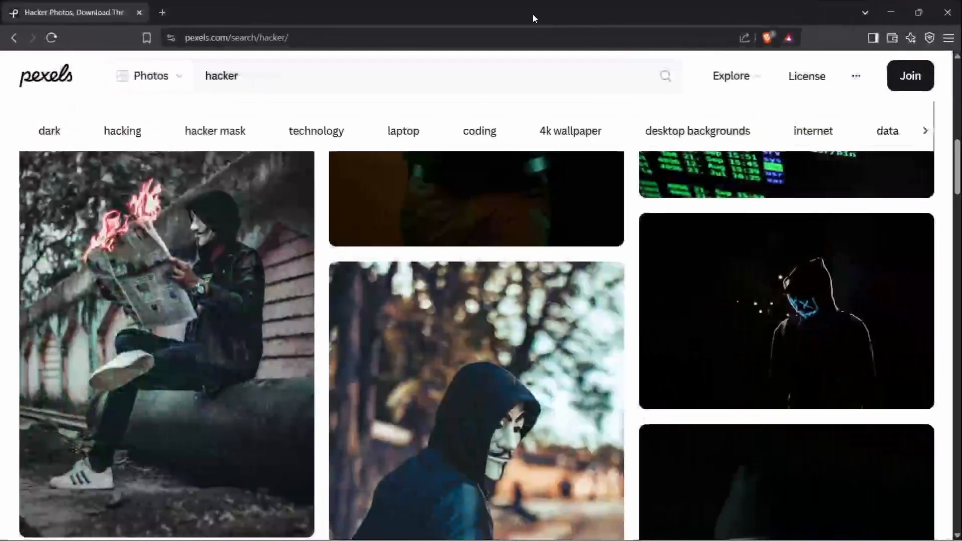
pyautogui.scroll(-8, 576, 281)
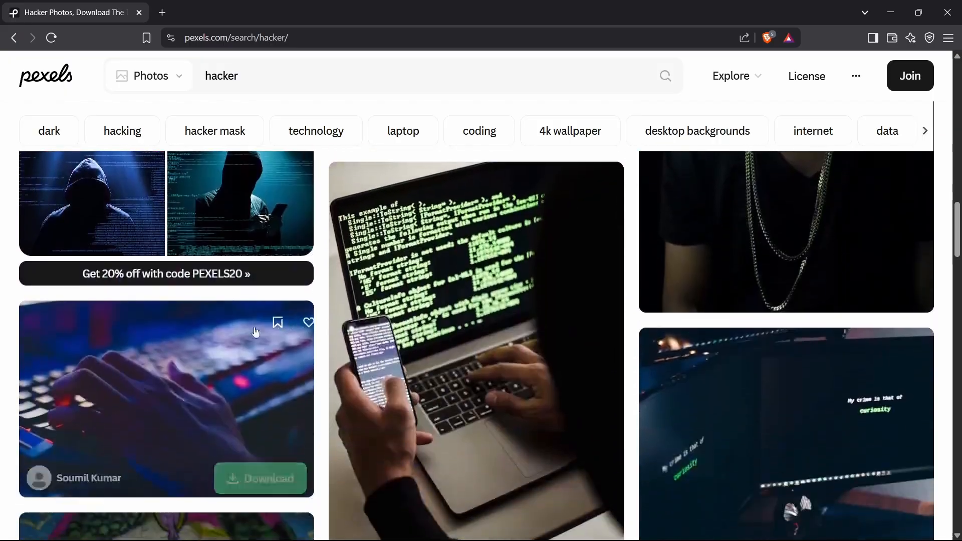
pyautogui.scroll(4, 543, 307)
pyautogui.scroll(-10, 569, 290)
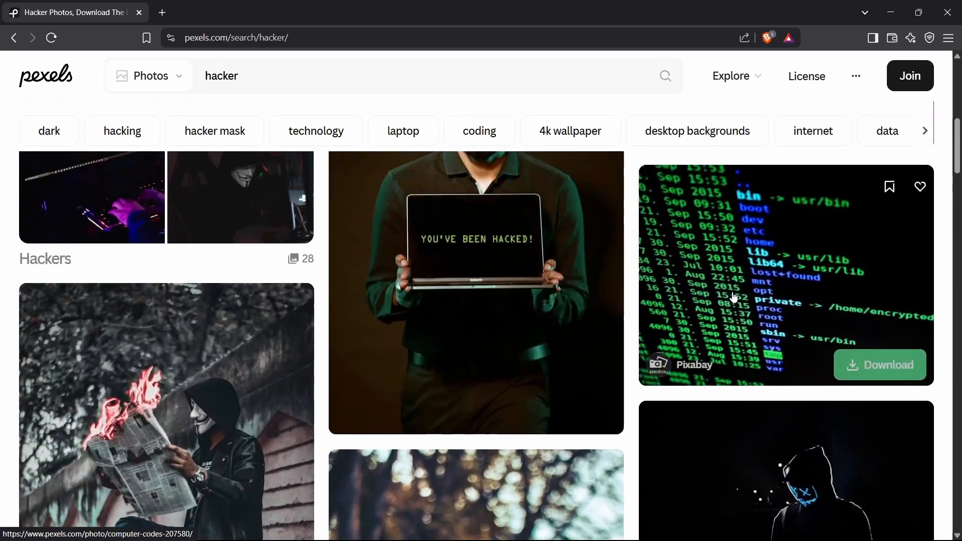
pyautogui.scroll(-15, 545, 278)
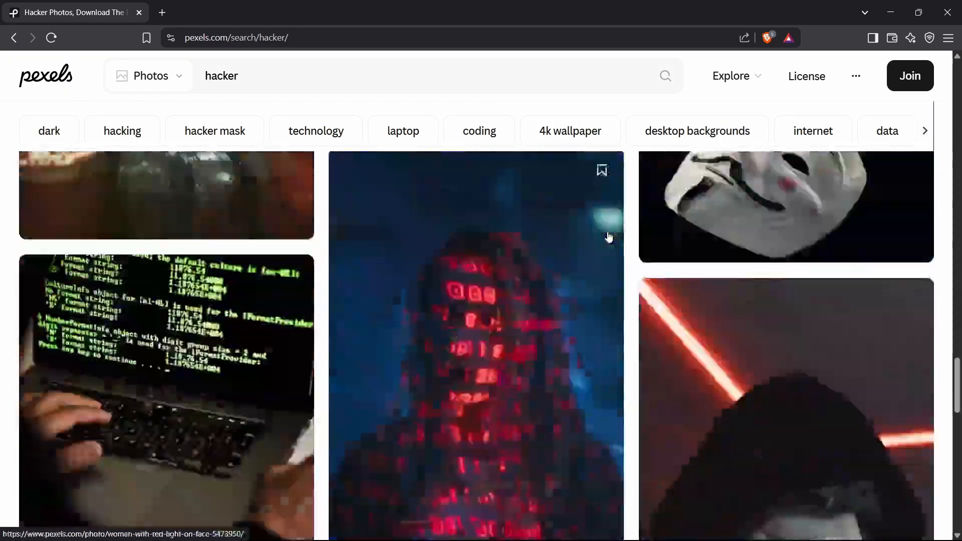
pyautogui.scroll(15, 501, 236)
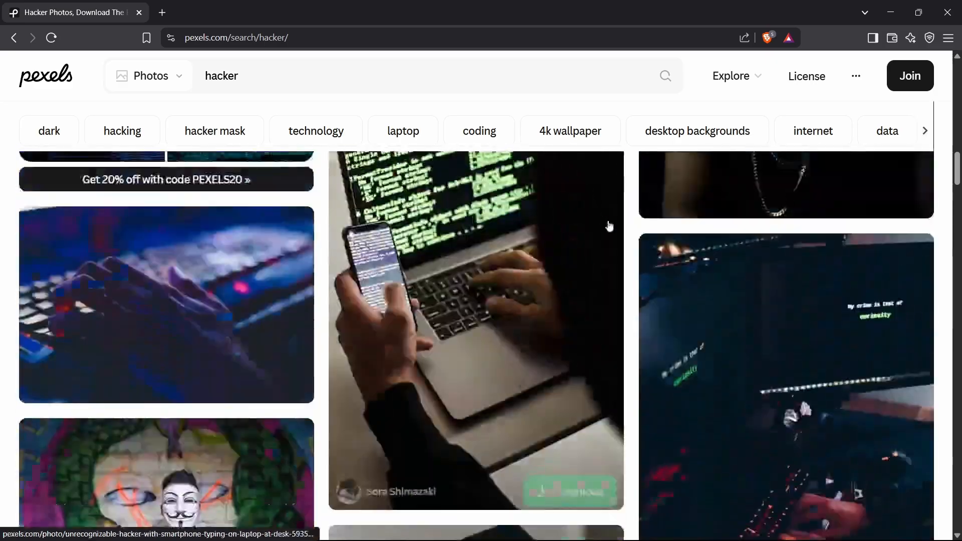
pyautogui.scroll(10, 451, 241)
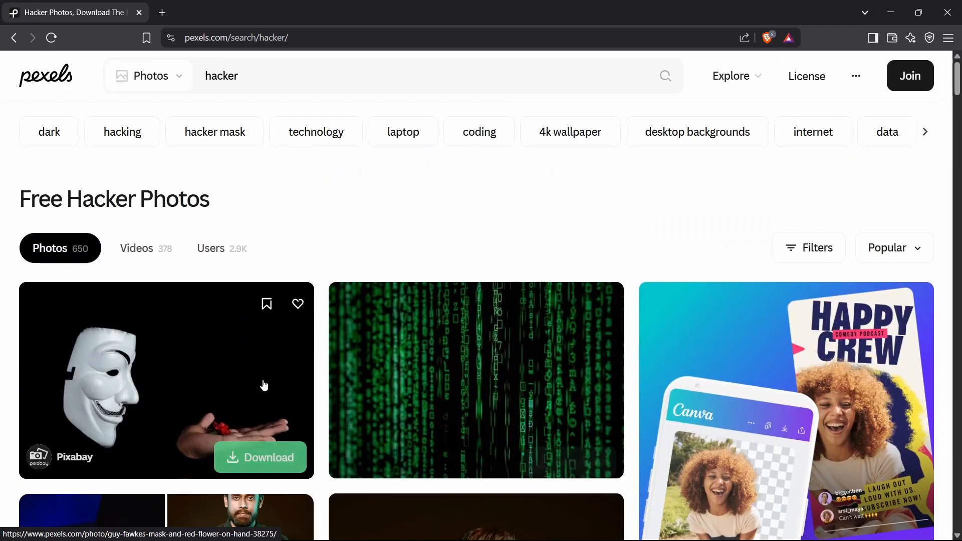
pyautogui.rightClick(465, 357)
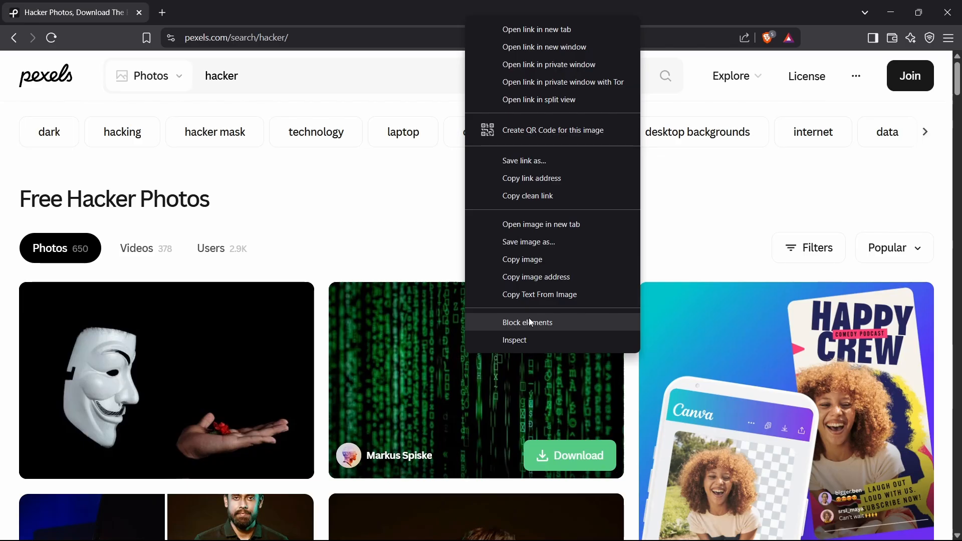
pyautogui.click(562, 260)
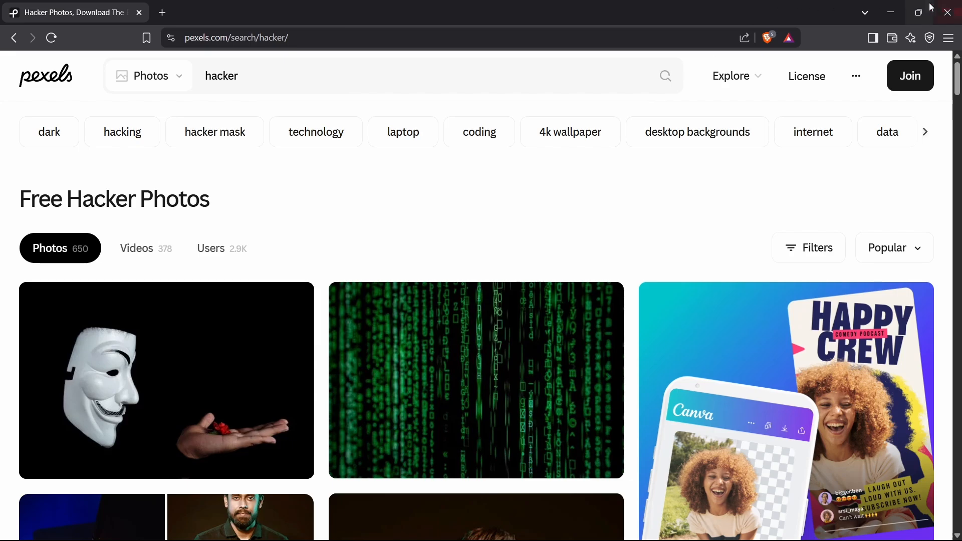
# Switch back to OneNote and paste the copied image below the title on the intro page
pyautogui.click(890, 12)
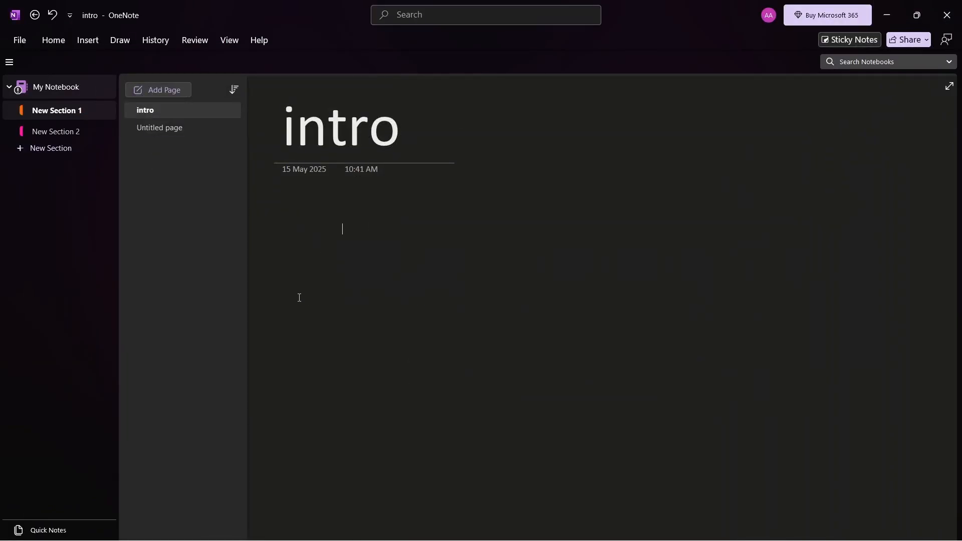
pyautogui.click(279, 272)
pyautogui.hotkey('ctrl', 'v')
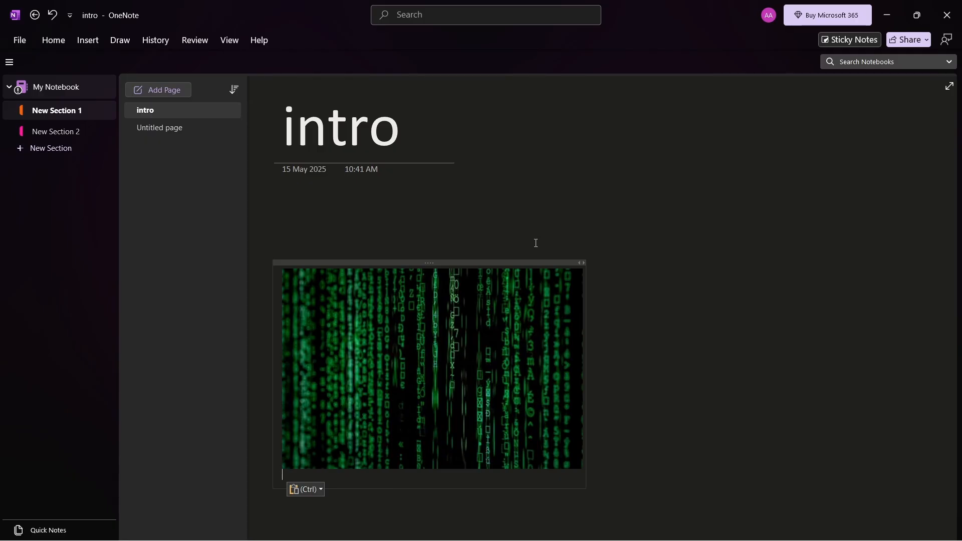
pyautogui.scroll(-5, 443, 221)
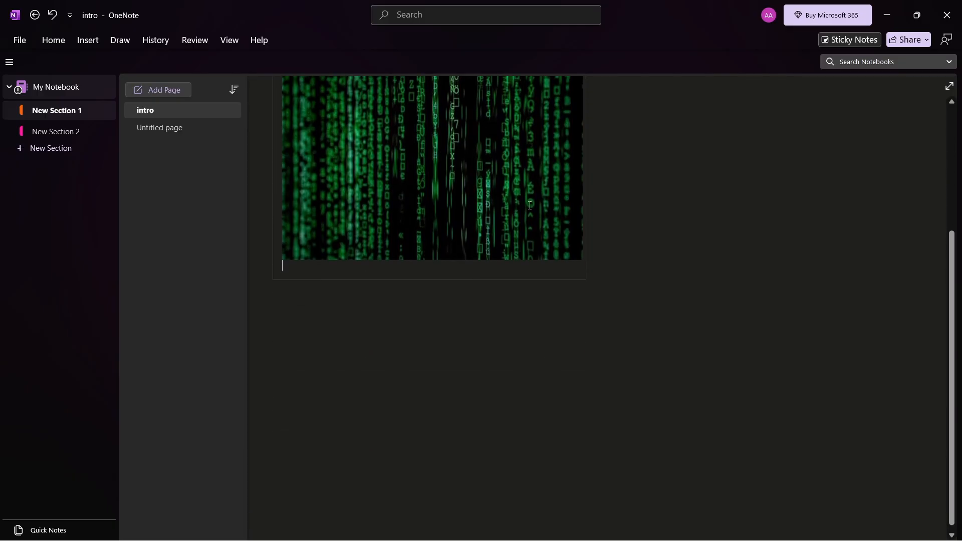
pyautogui.scroll(5, 307, 268)
pyautogui.click(298, 224)
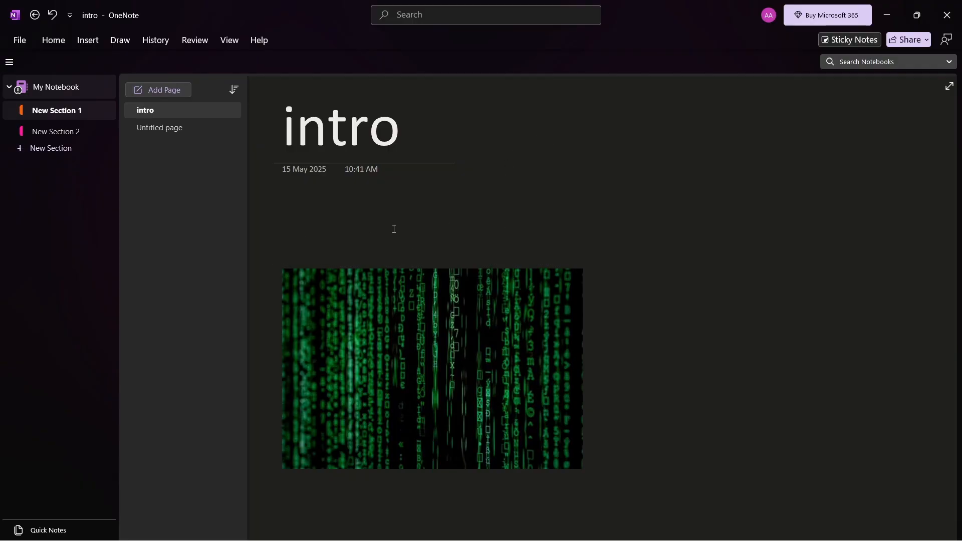
# Add the text "cool" beside the pasted image and set its font to Bahnschrift SemiBold SemiConden
pyautogui.click(733, 364)
pyautogui.write('cool')
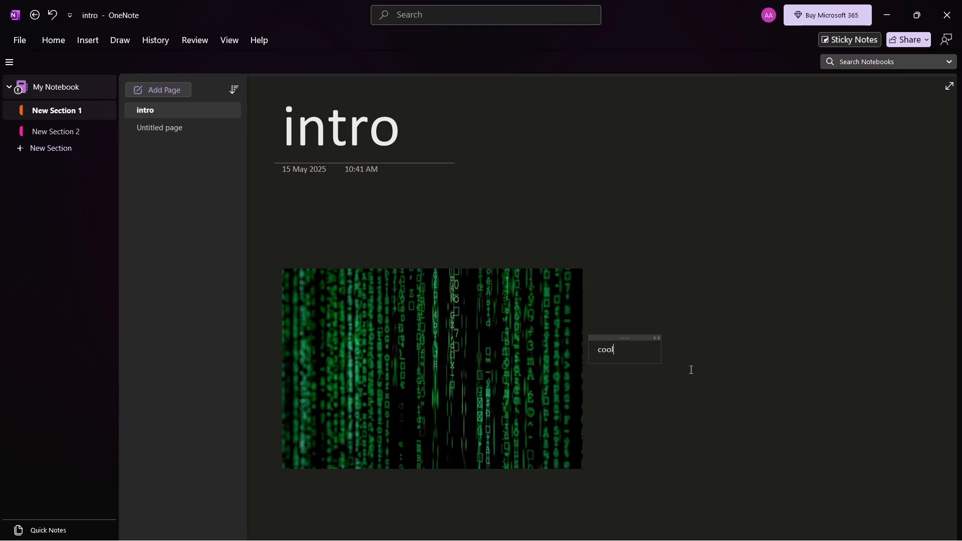
pyautogui.moveTo(617, 350); pyautogui.dragTo(599, 349)
pyautogui.click(648, 313)
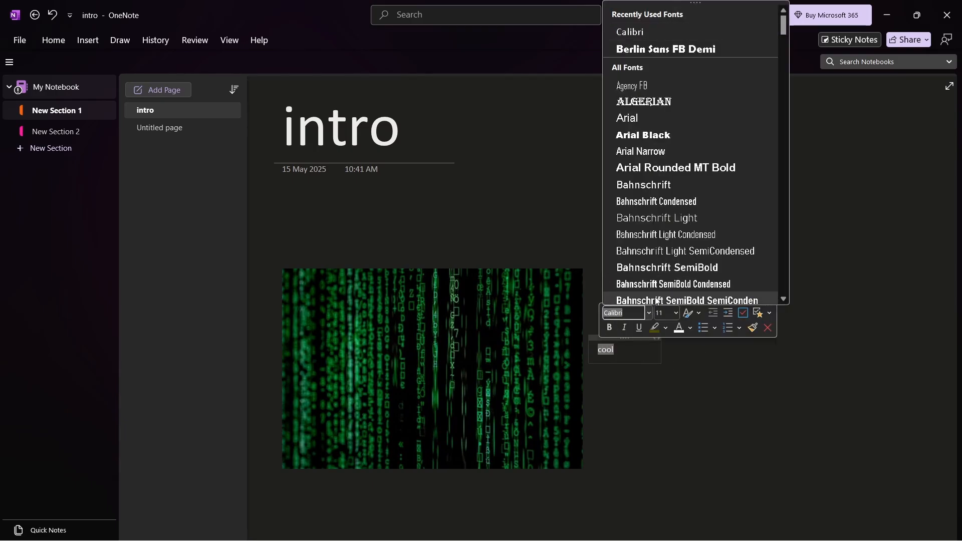
pyautogui.click(657, 300)
# Increase the font size of the "cool" text to 16 and enlarge it once more
pyautogui.click(676, 313)
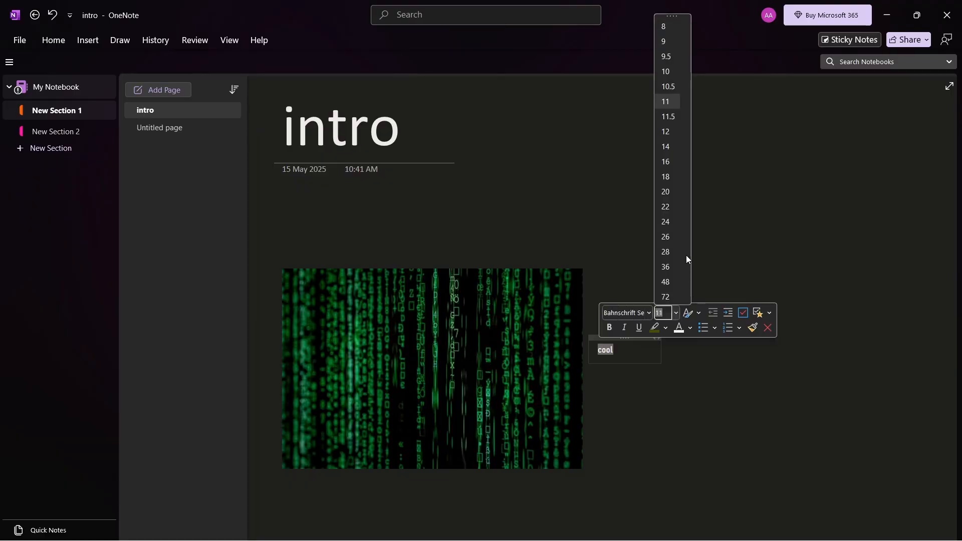
pyautogui.click(679, 162)
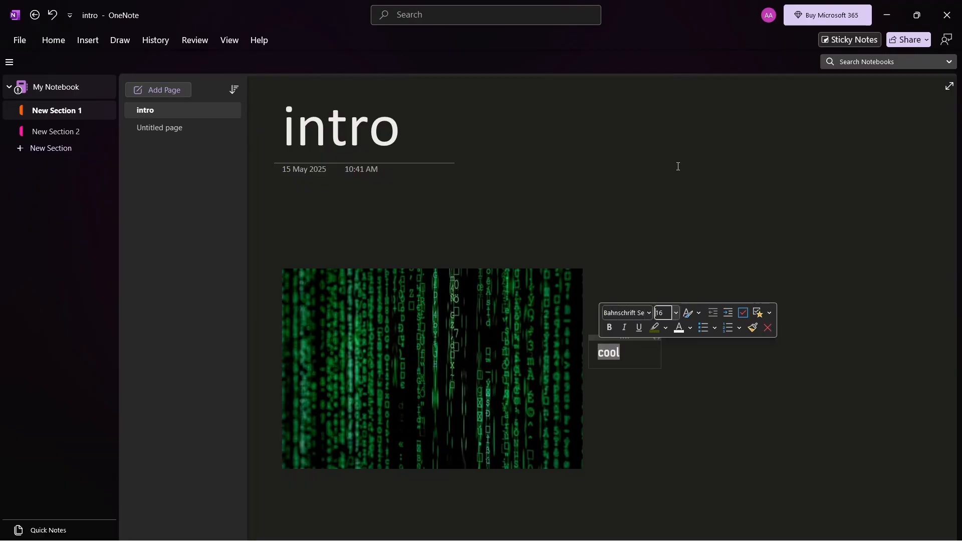
pyautogui.click(677, 313)
pyautogui.click(681, 245)
pyautogui.click(822, 329)
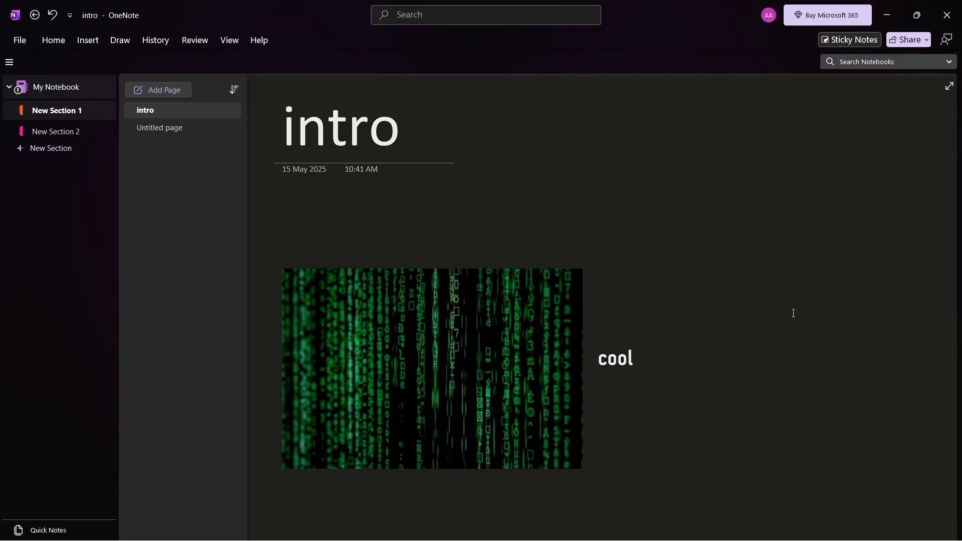
# Switch to the Brave browser and copy the Pexels photo of the man holding the "YOU'VE BEEN HACKED!" laptop
pyautogui.scroll(-3, 734, 356)
pyautogui.scroll(4, 771, 273)
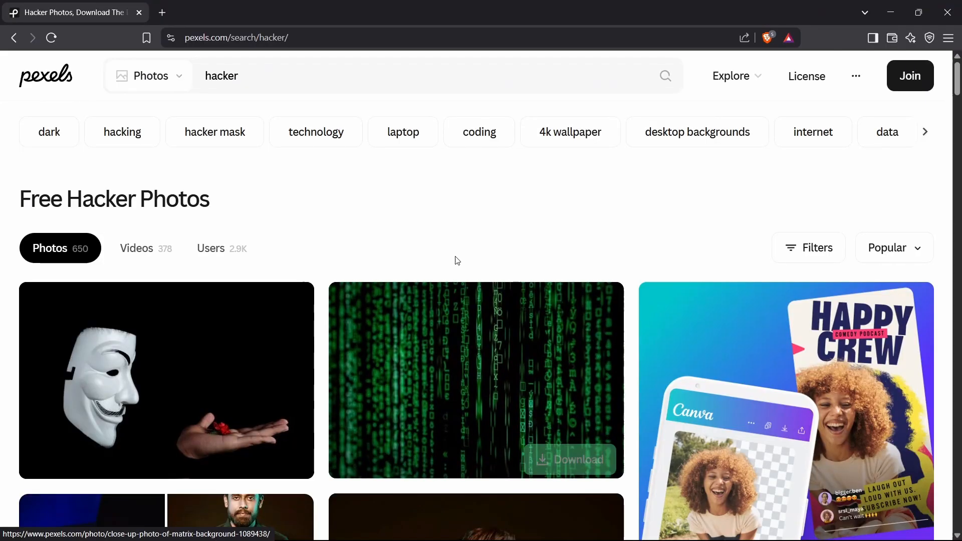
pyautogui.scroll(-10, 456, 260)
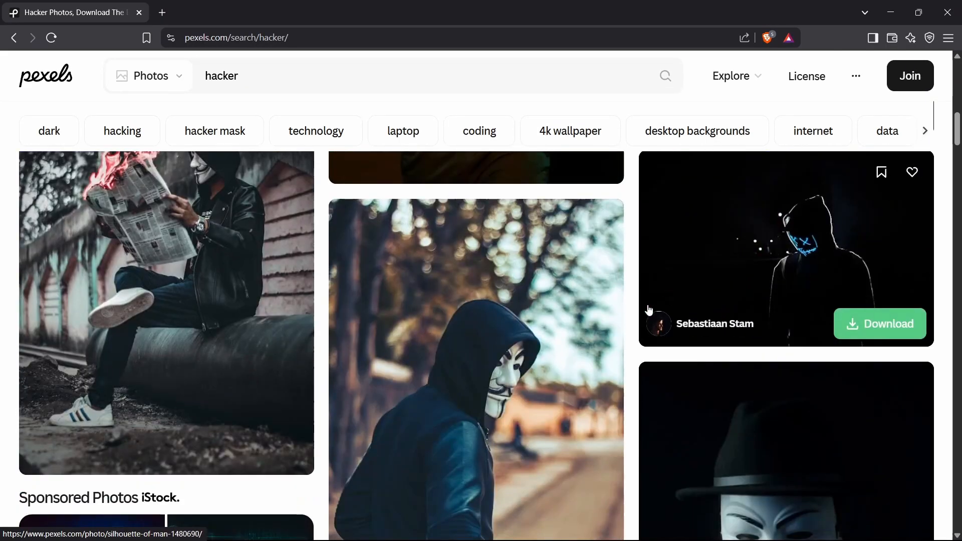
pyautogui.scroll(5, 511, 279)
pyautogui.rightClick(511, 279)
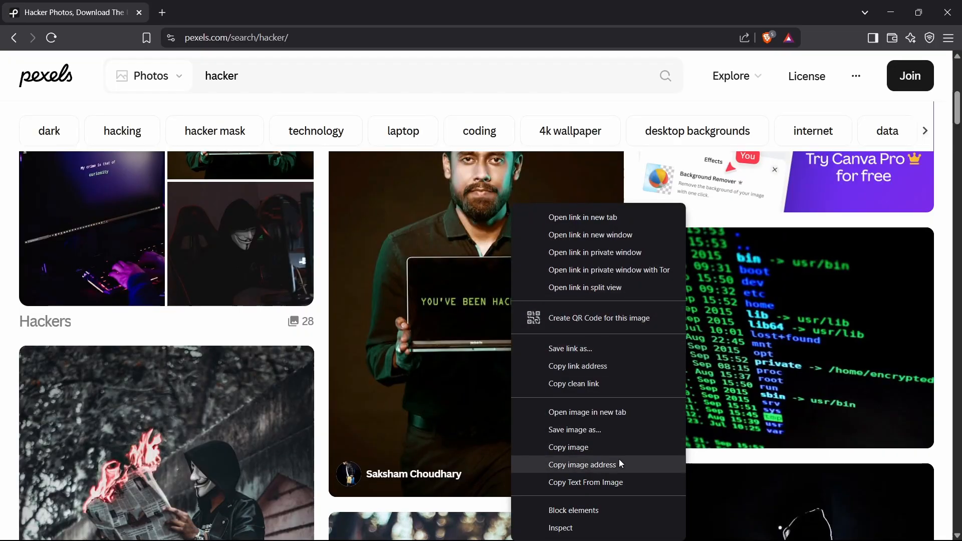
pyautogui.click(612, 448)
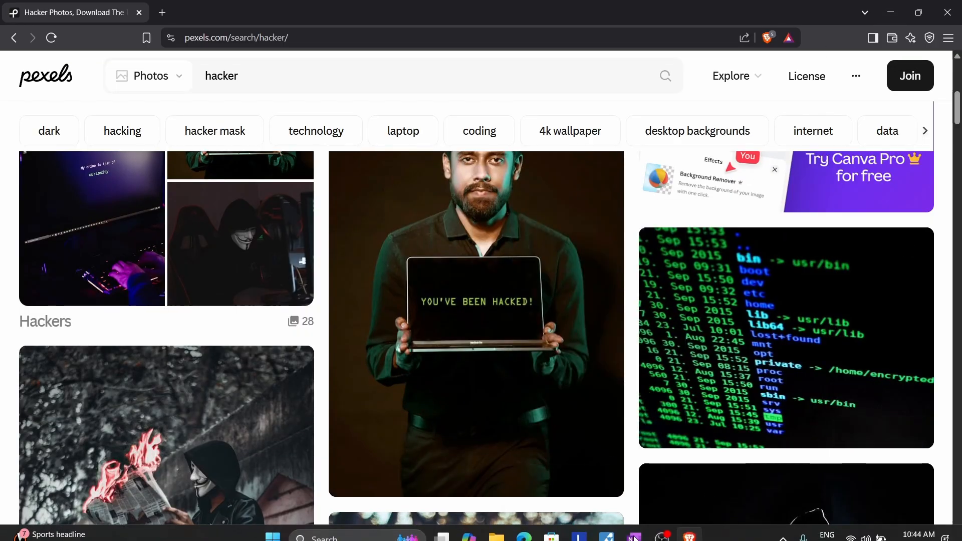
# Switch back to OneNote and paste the copied laptop photo in the blank area below the first image on the intro page
pyautogui.click(646, 531)
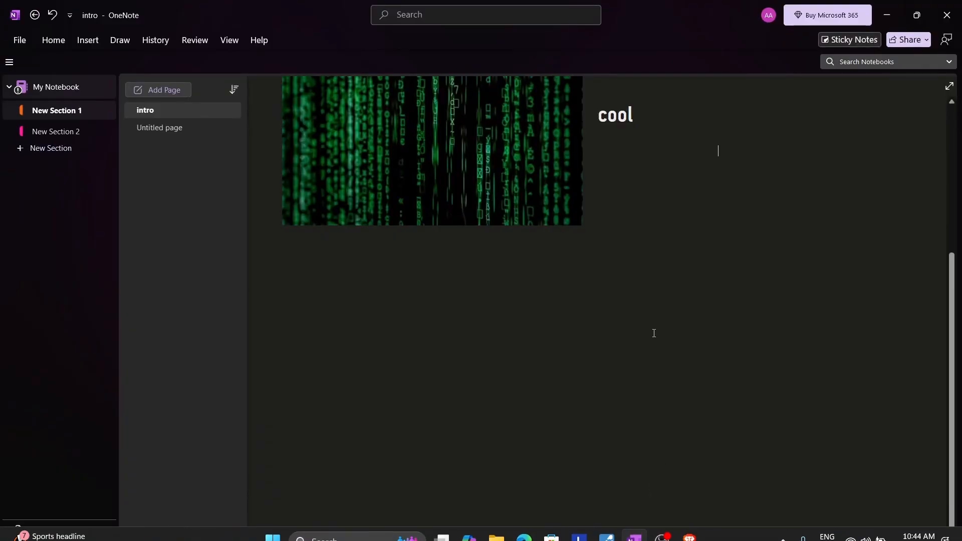
pyautogui.scroll(-5, 365, 275)
pyautogui.rightClick(417, 290)
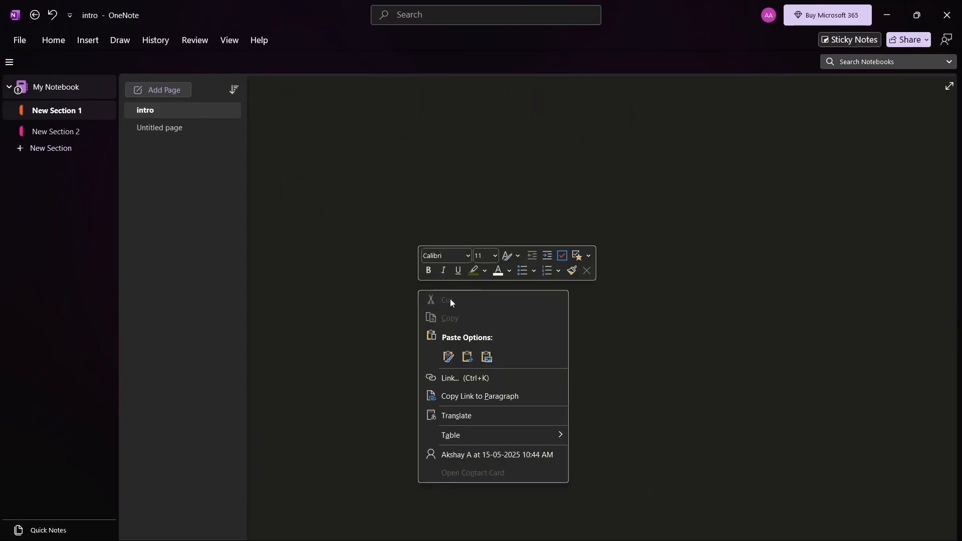
pyautogui.click(384, 213)
pyautogui.hotkey('ctrl', 'v')
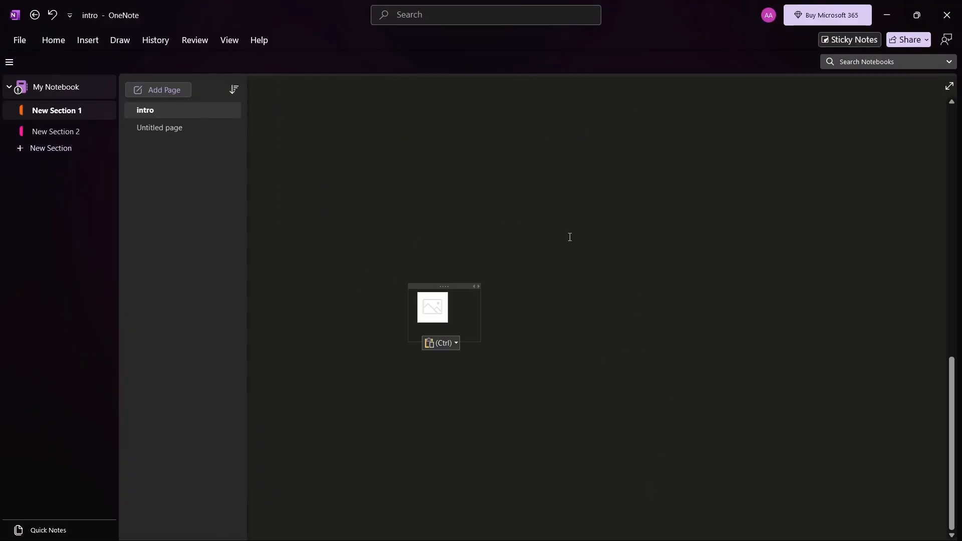
pyautogui.scroll(-4, 692, 210)
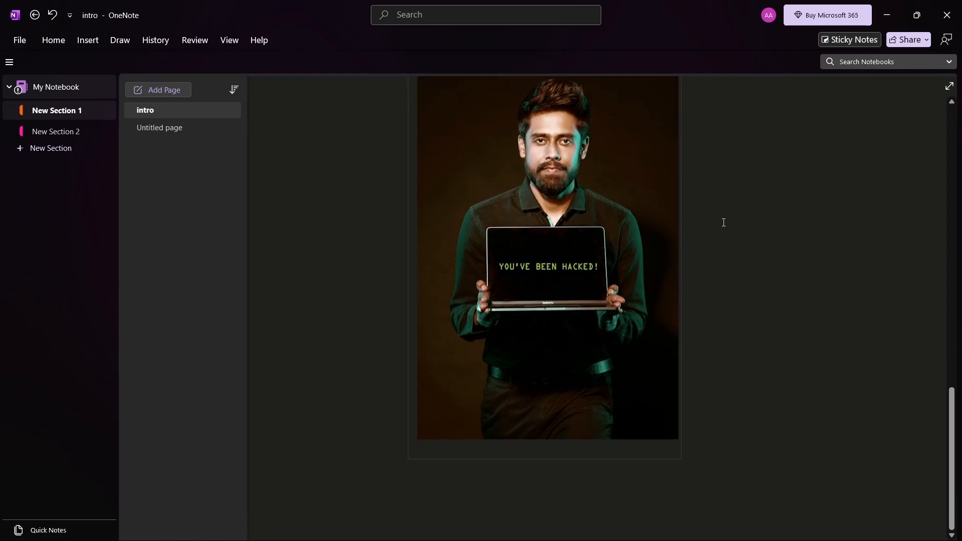
# Insert a 2x2 table directly beneath the pasted laptop photo
pyautogui.scroll(3, 711, 224)
pyautogui.scroll(3, 701, 228)
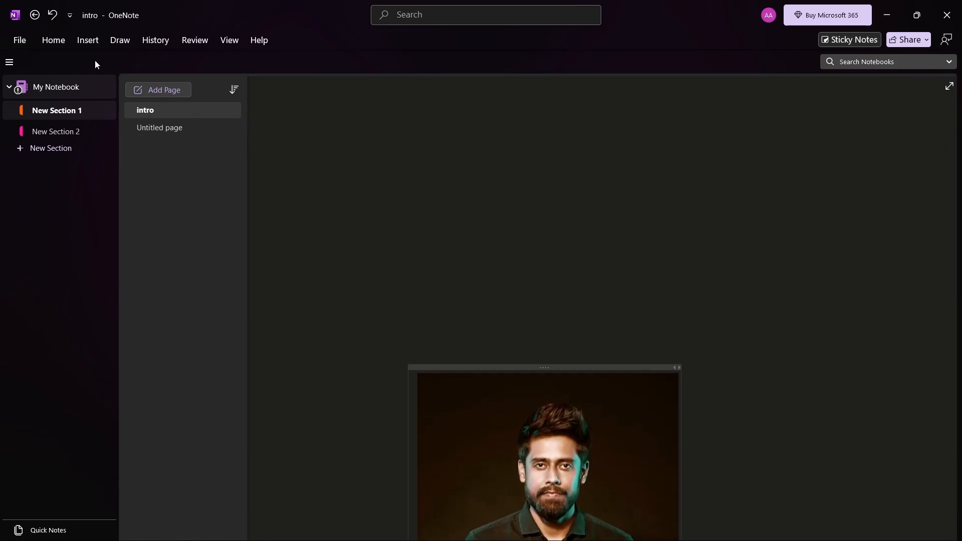
pyautogui.click(52, 40)
pyautogui.click(87, 40)
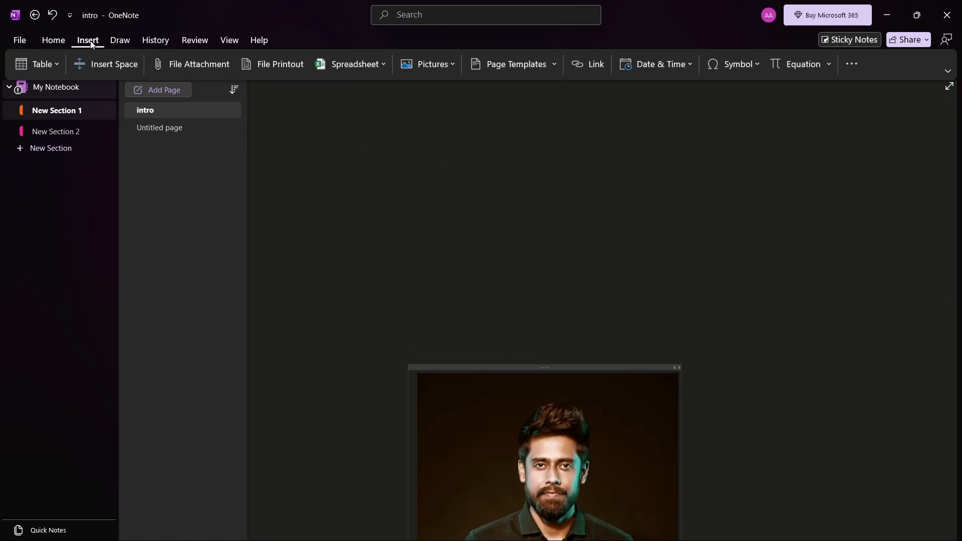
pyautogui.click(58, 66)
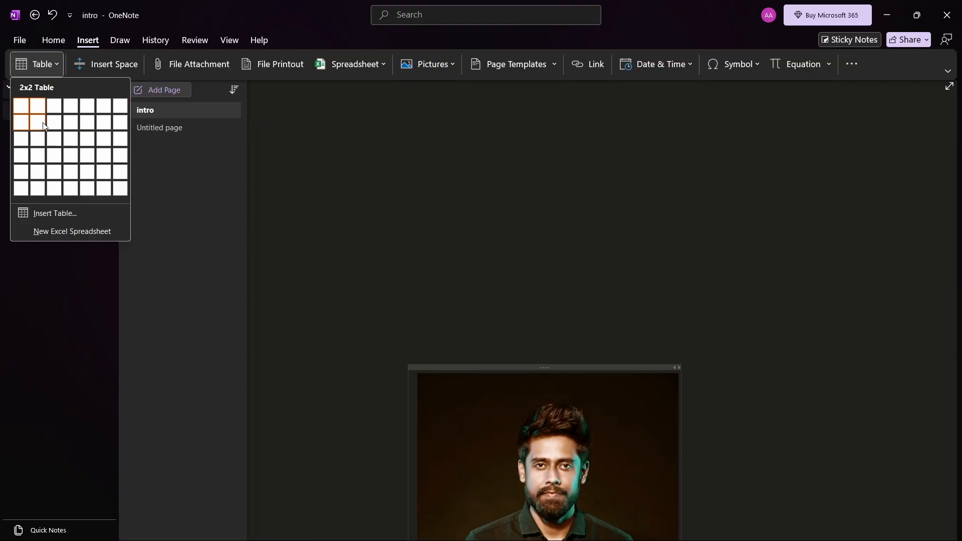
pyautogui.click(44, 126)
pyautogui.scroll(-5, 401, 295)
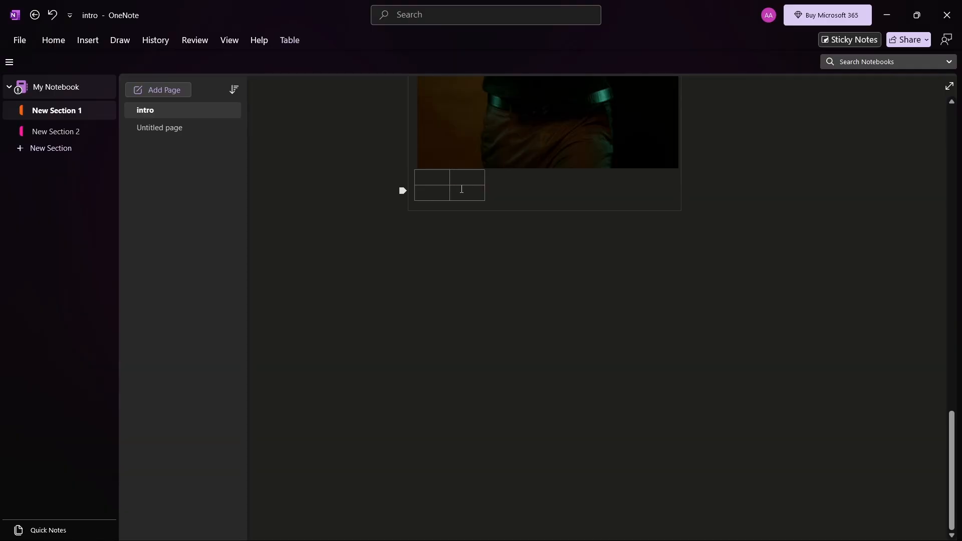
# Insert a 4x4 table in the blank area below the 2x2 table
pyautogui.click(385, 305)
pyautogui.click(64, 44)
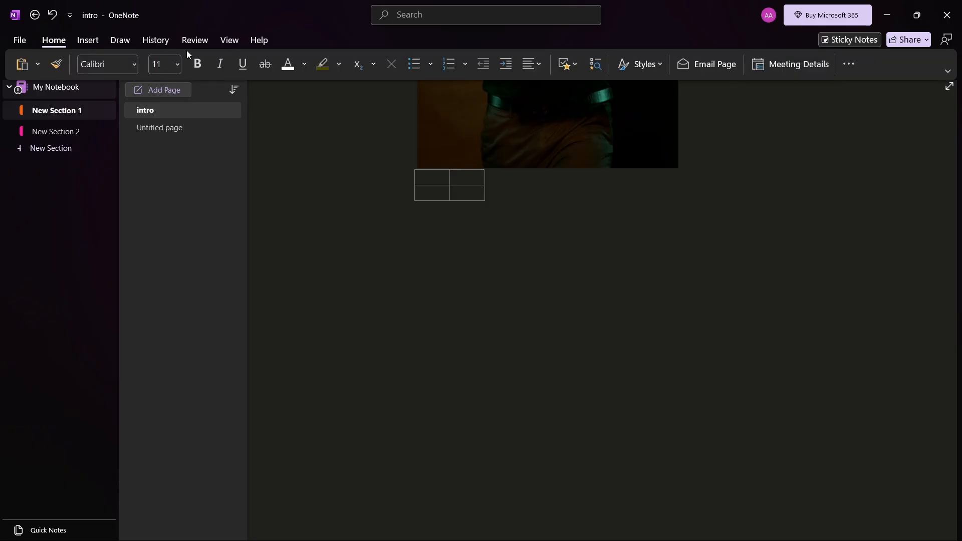
pyautogui.click(88, 42)
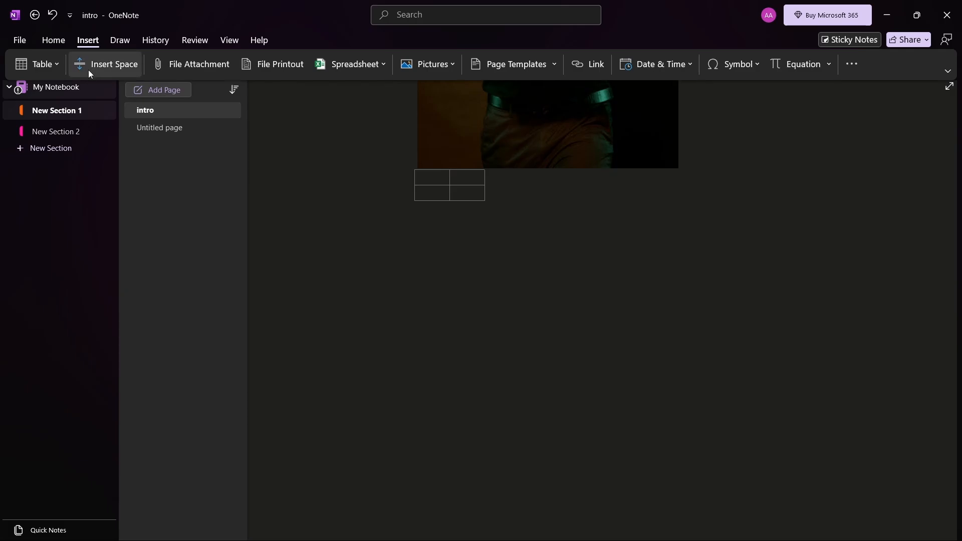
pyautogui.click(28, 65)
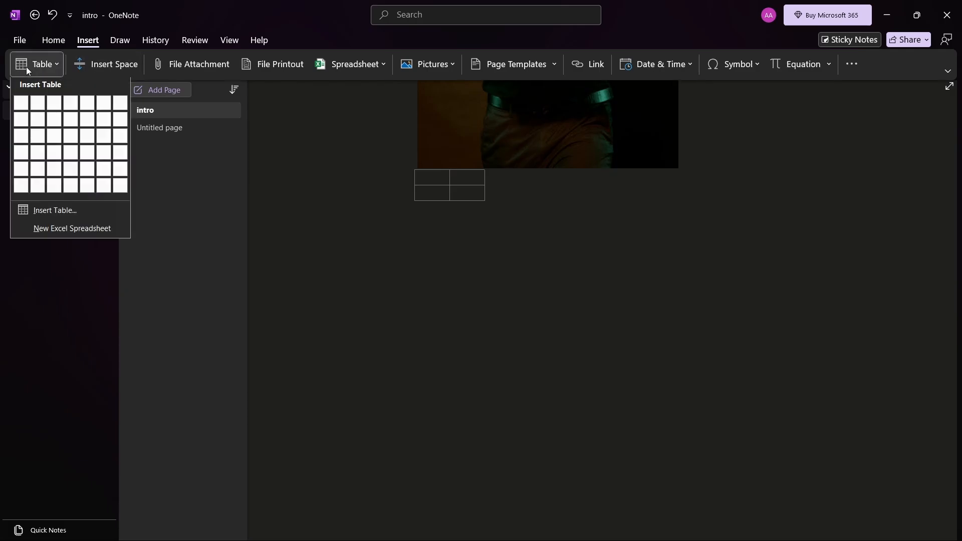
pyautogui.click(68, 162)
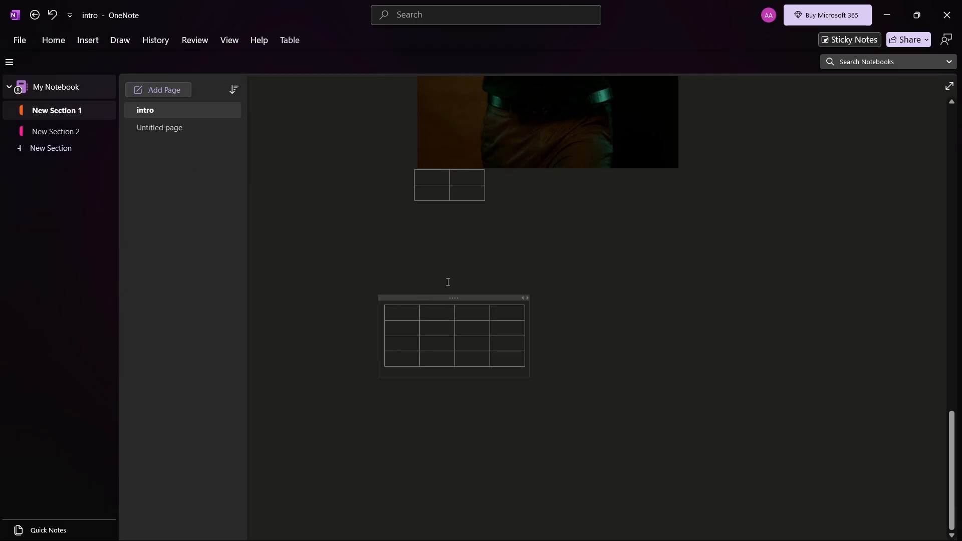
# Enter 1 and 2 in the first two cells of the 4x4 table's top row, and try widening its container before restoring the width
pyautogui.write('1 ')
pyautogui.write('2')
pyautogui.moveTo(530, 371); pyautogui.dragTo(698, 427)
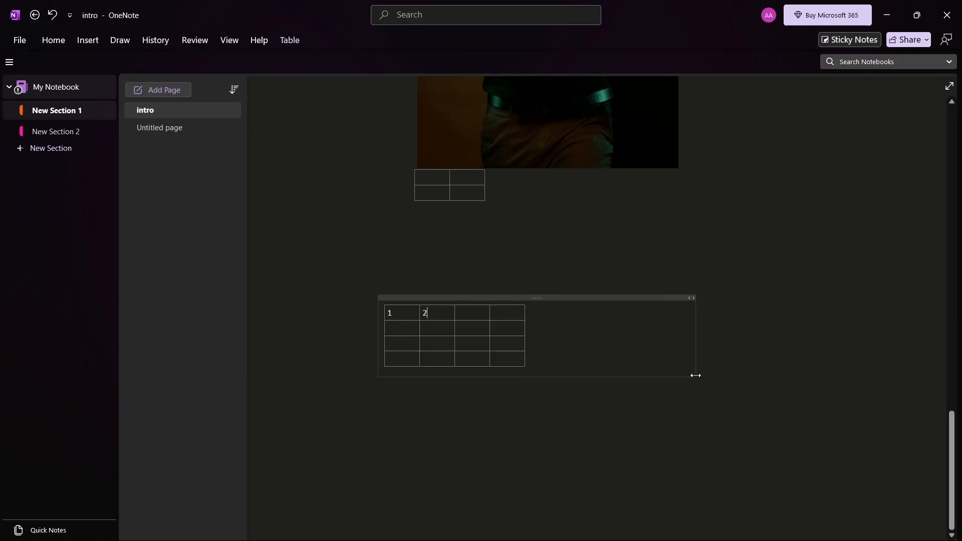
pyautogui.moveTo(695, 375); pyautogui.dragTo(528, 356)
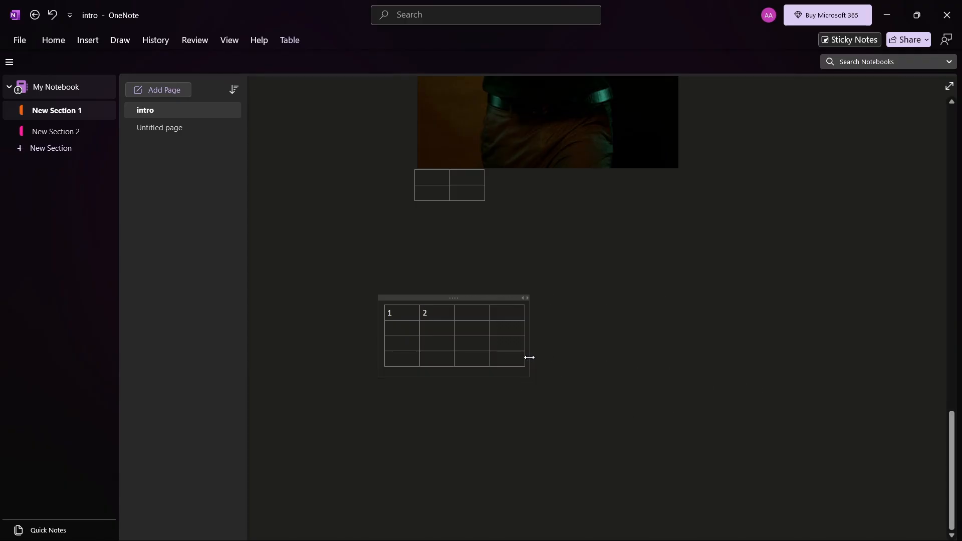
# Select the whole 4x4 table and set its font size to 18, and finally to 26
pyautogui.click(521, 298)
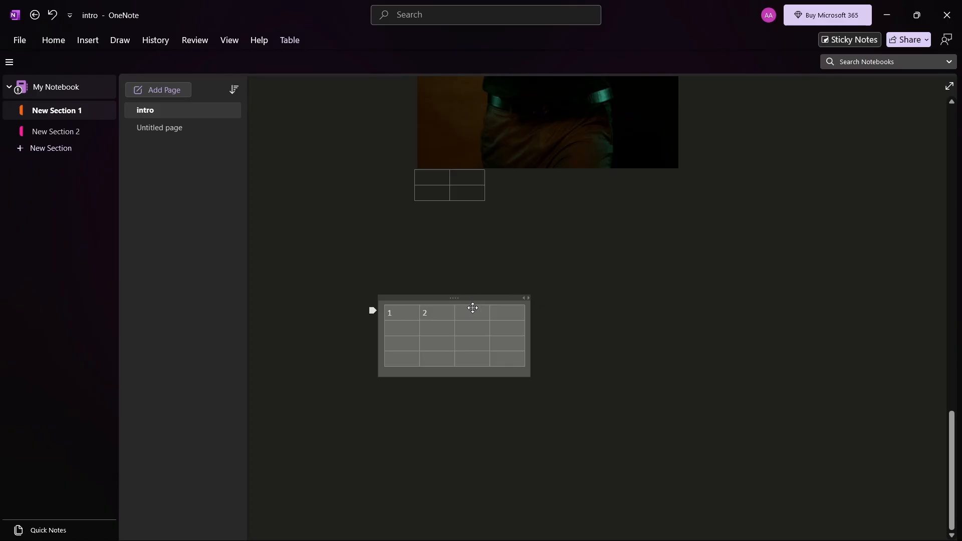
pyautogui.rightClick(460, 297)
pyautogui.click(537, 261)
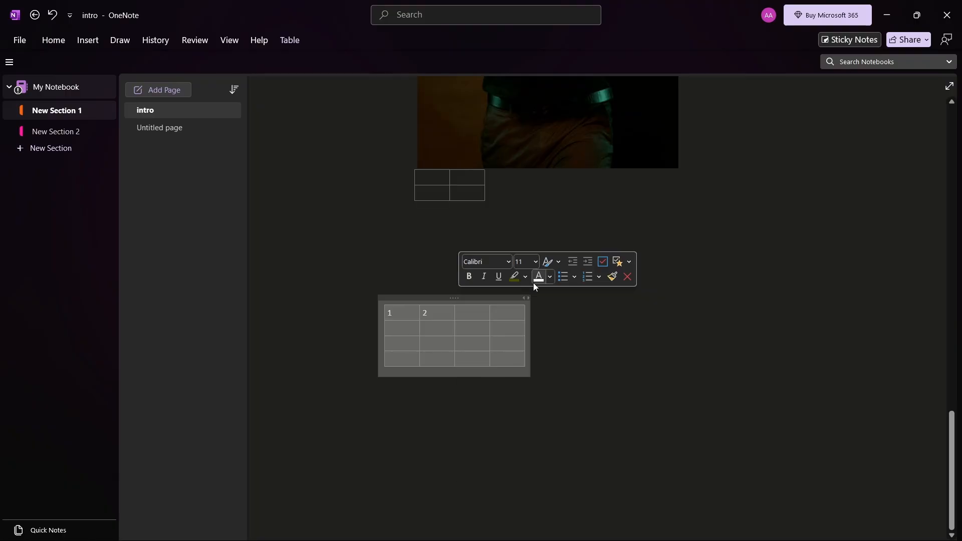
pyautogui.click(535, 261)
pyautogui.click(525, 429)
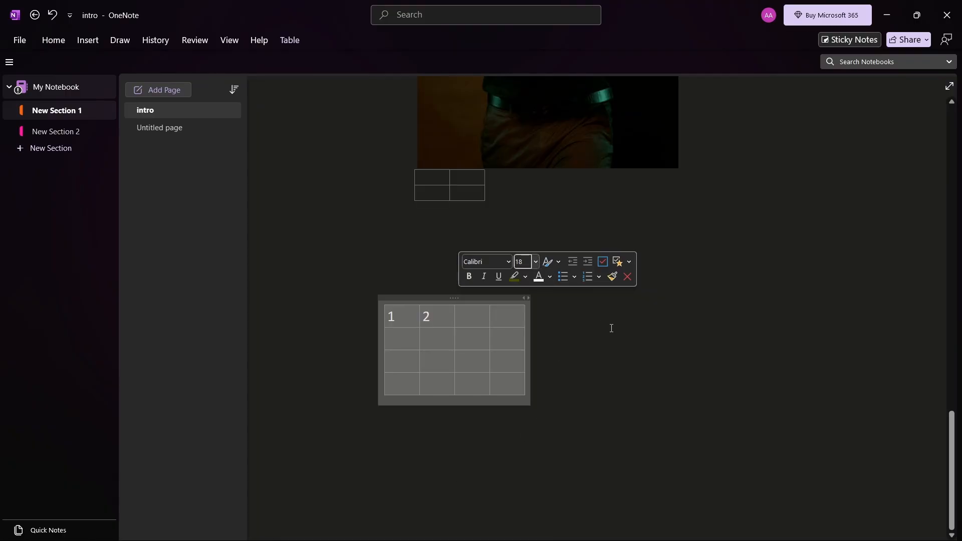
pyautogui.click(535, 261)
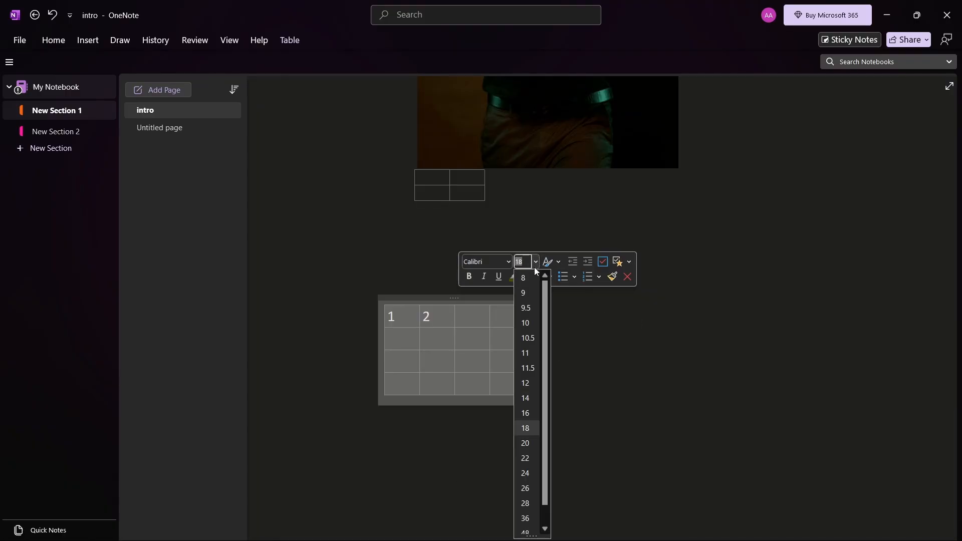
pyautogui.click(531, 486)
pyautogui.click(710, 359)
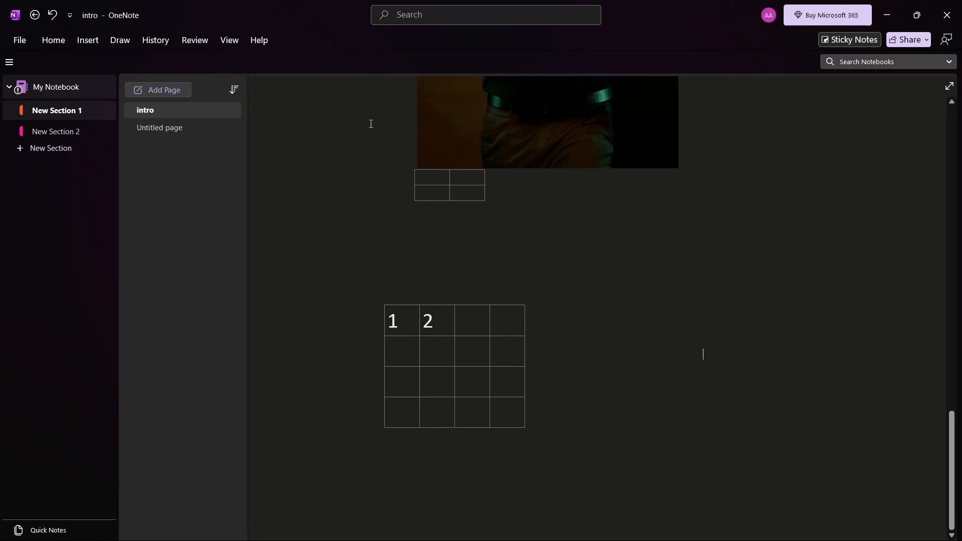
# Dock the OneNote window to the desktop beside the browser and return it to the normal view
pyautogui.click(232, 42)
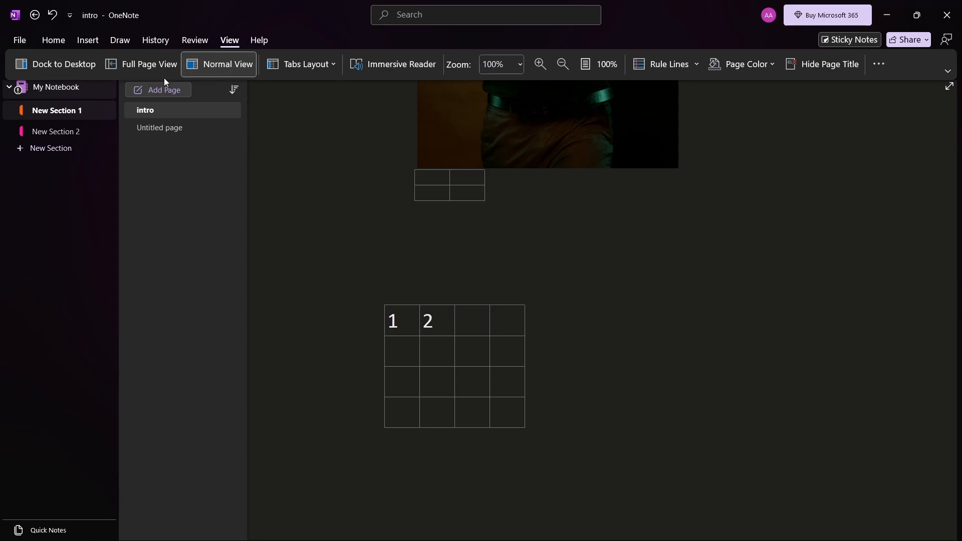
pyautogui.click(61, 71)
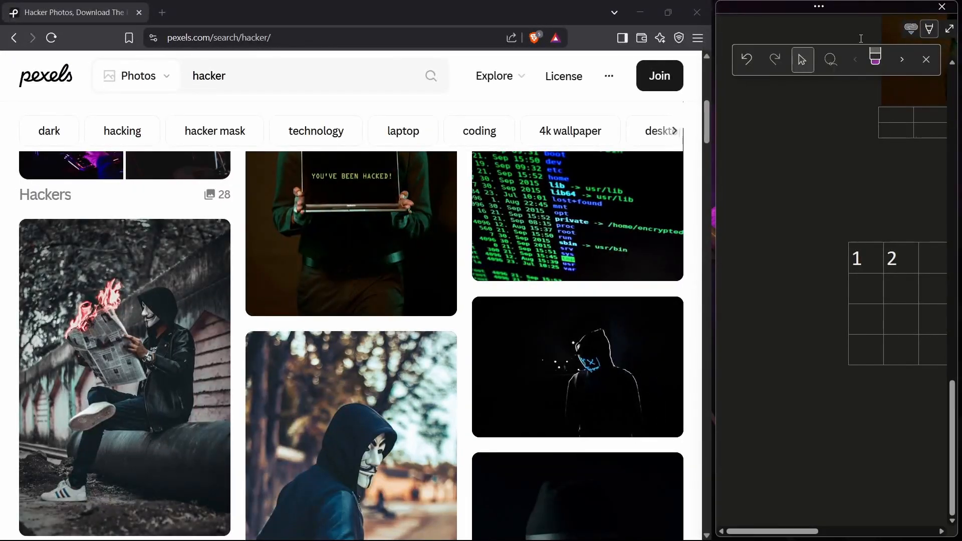
pyautogui.click(949, 29)
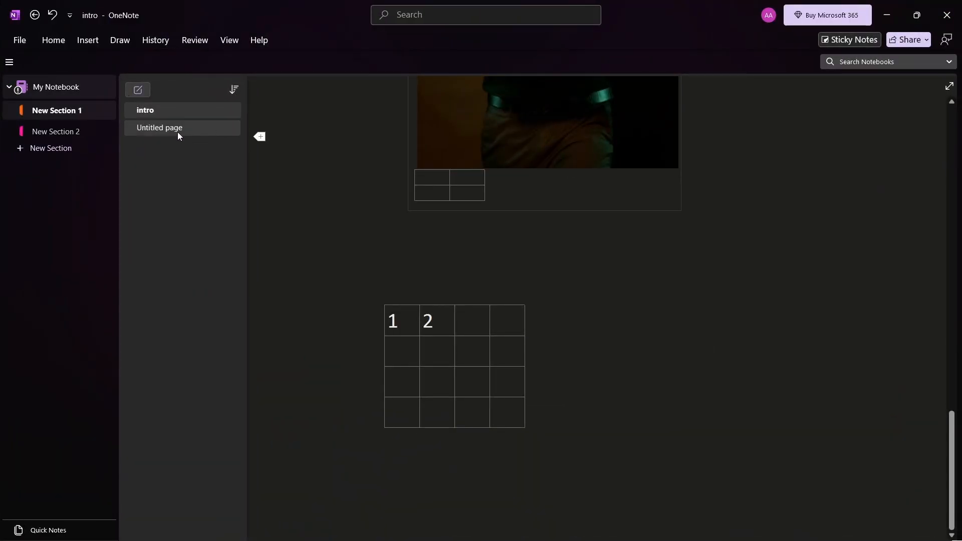
# Open New Section 2, add another page, and title the section's first page "Page 1"
pyautogui.click(77, 132)
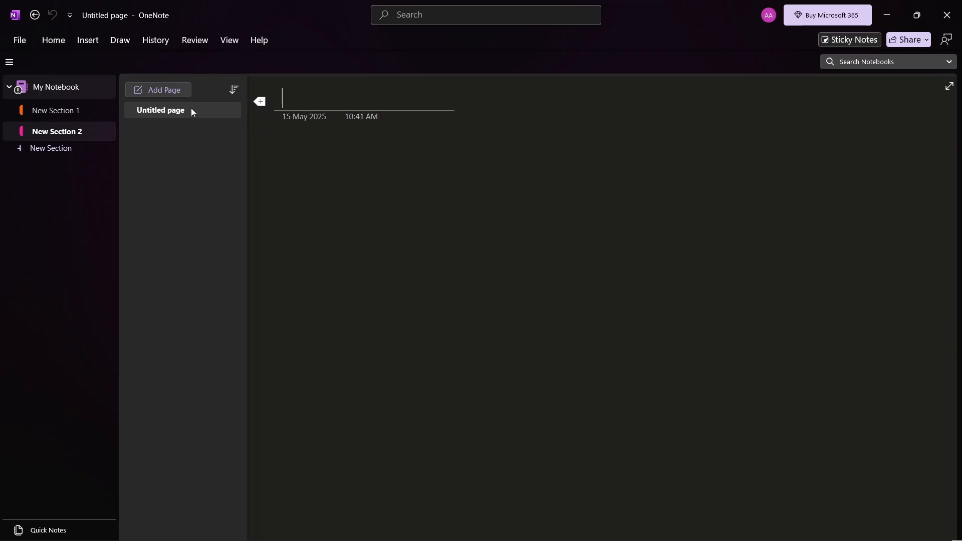
pyautogui.click(170, 92)
pyautogui.write('pag')
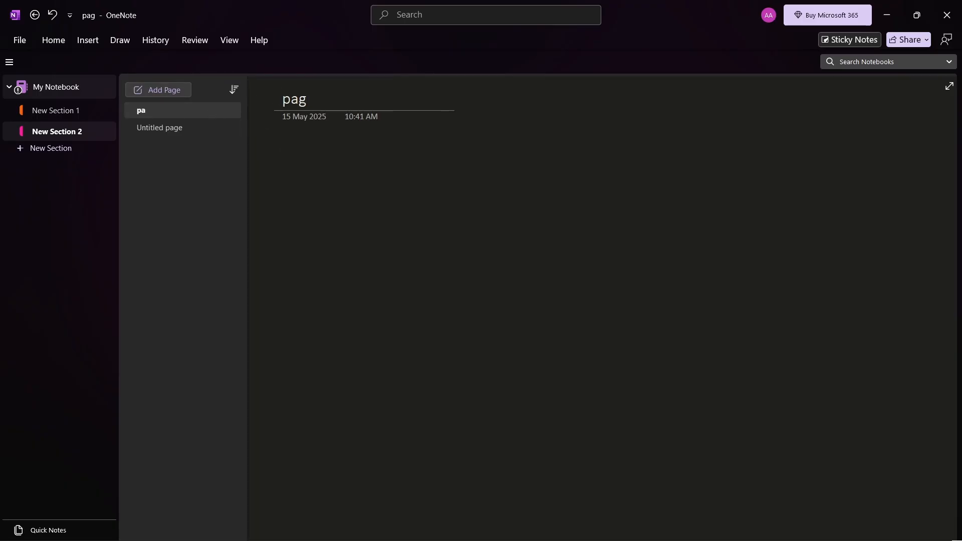
pyautogui.write('e 1')
# Title the second page of New Section 2 "Page 2" and add a third page with the cursor in its body
pyautogui.click(174, 132)
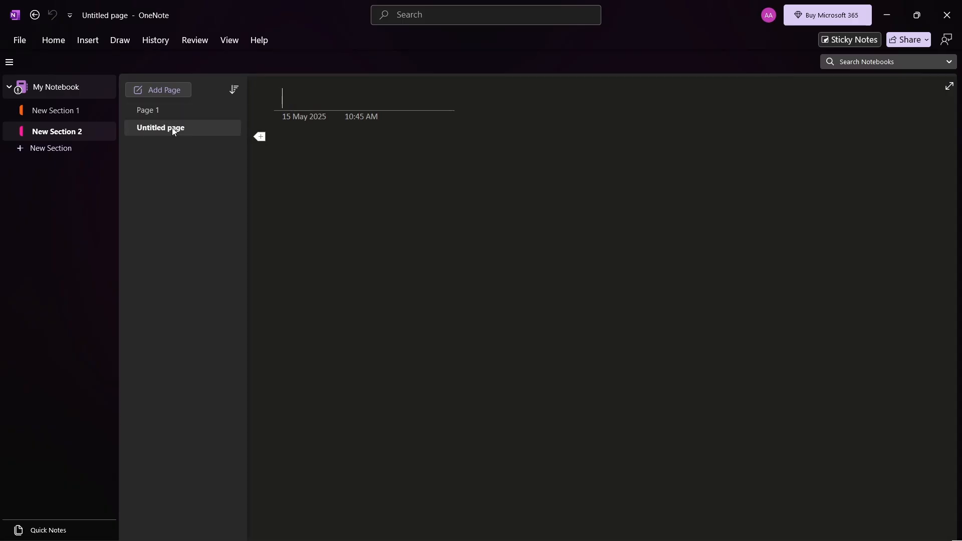
pyautogui.write('page ')
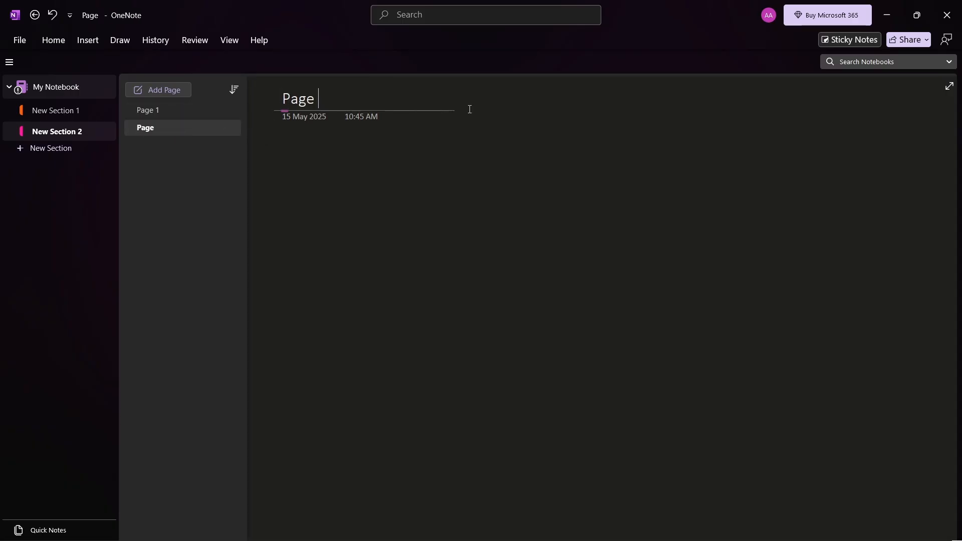
pyautogui.write('2')
pyautogui.click(158, 90)
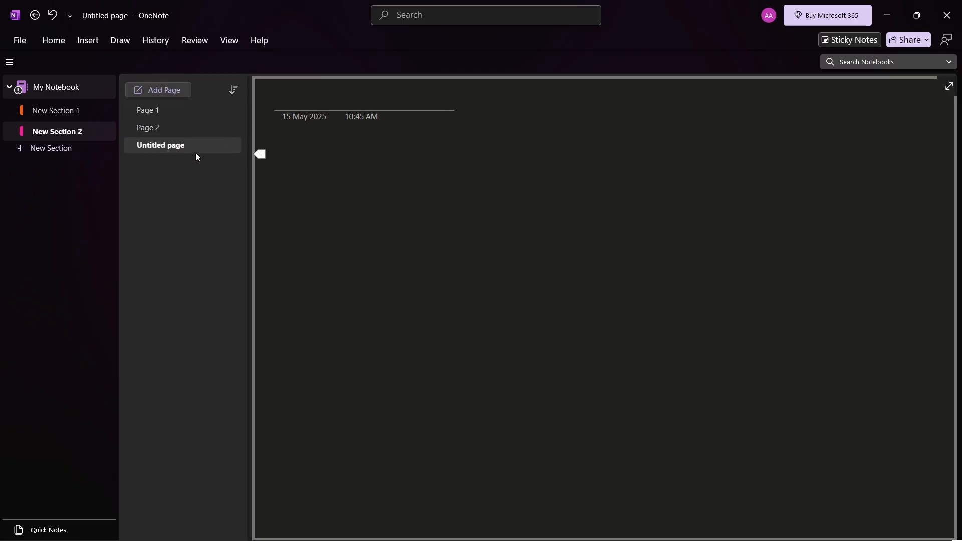
pyautogui.click(365, 141)
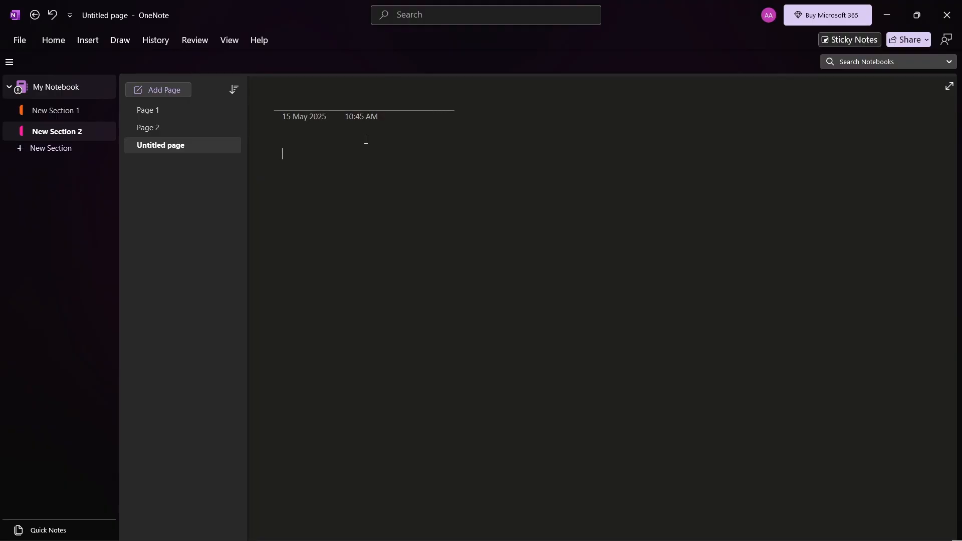